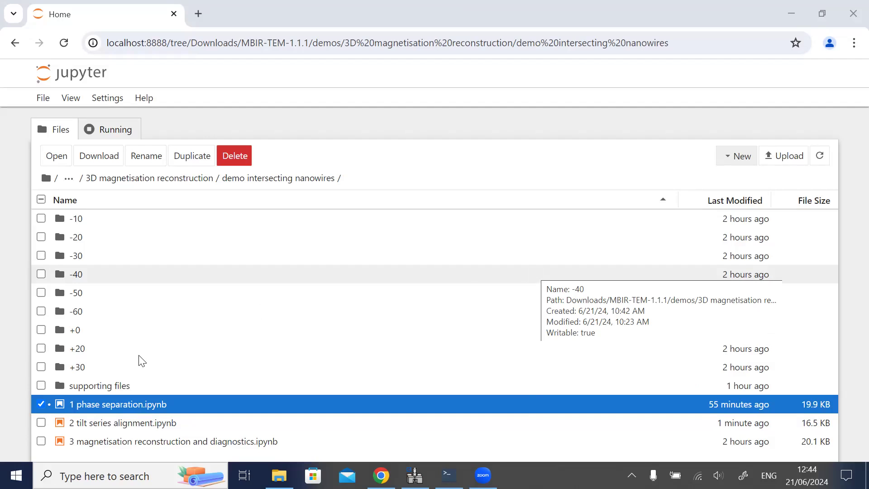
Step: Open the notebook 2 tilt series alignment.ipynb and run its cells from the imports through loading all the phase images
left_click(101, 424)
double_click(103, 424)
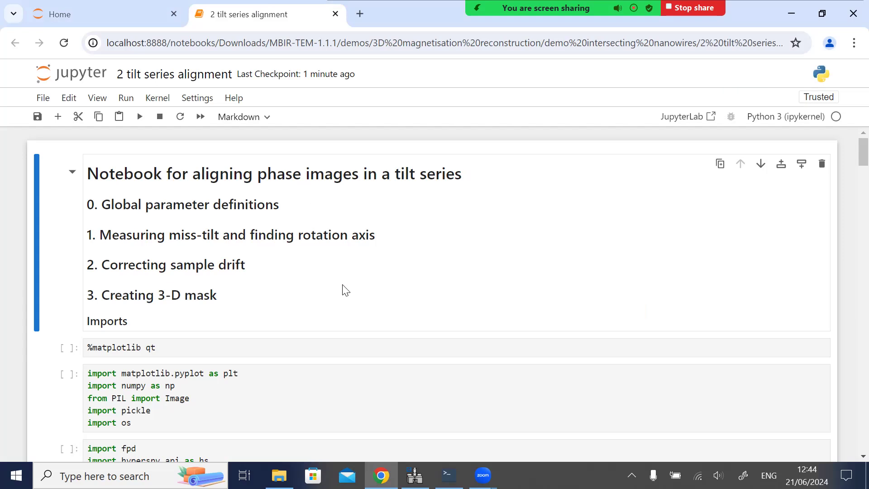
key("shift+Return")
key("shift+Return")
key("shift+Return")
key("shift+Return")
key("shift+Return")
key("shift+Return")
key("shift+Return")
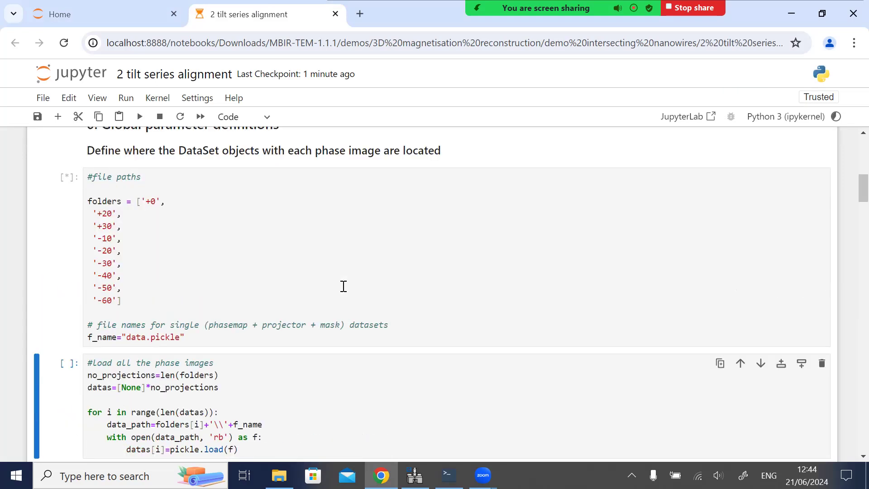
key("shift+Return")
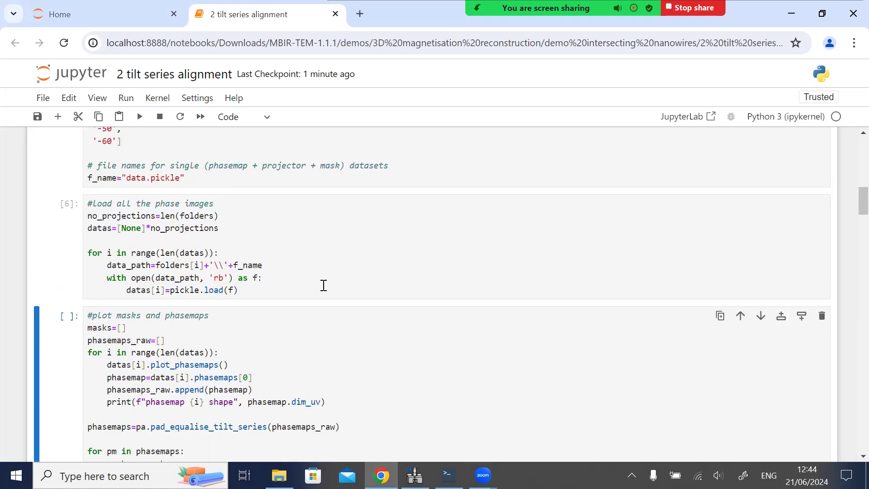
Step: Rerun the file paths and phase image loading cells, and run the cell that plots the masks and phasemaps
scroll(161, 279, "up", 1)
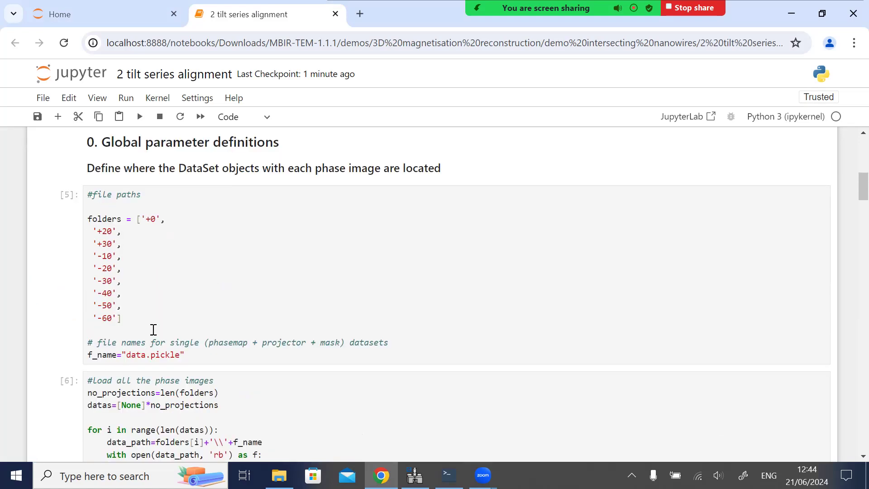
left_click(209, 359)
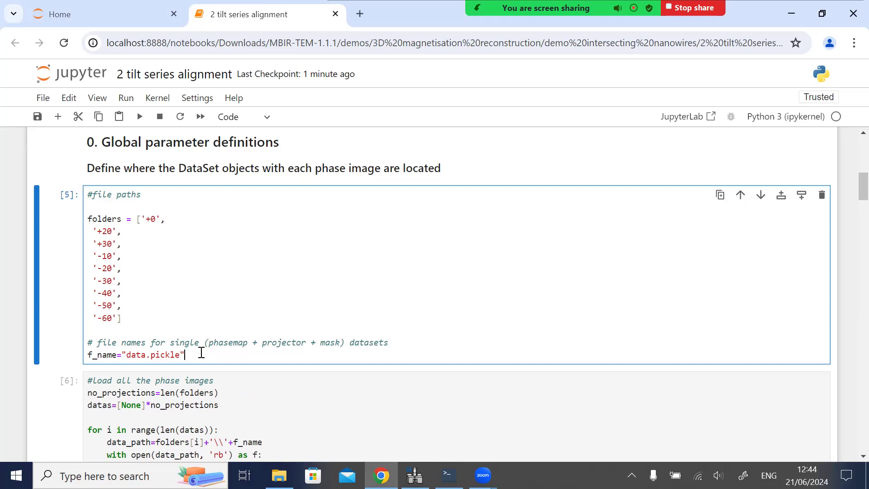
key("shift+Return")
key("shift+Return")
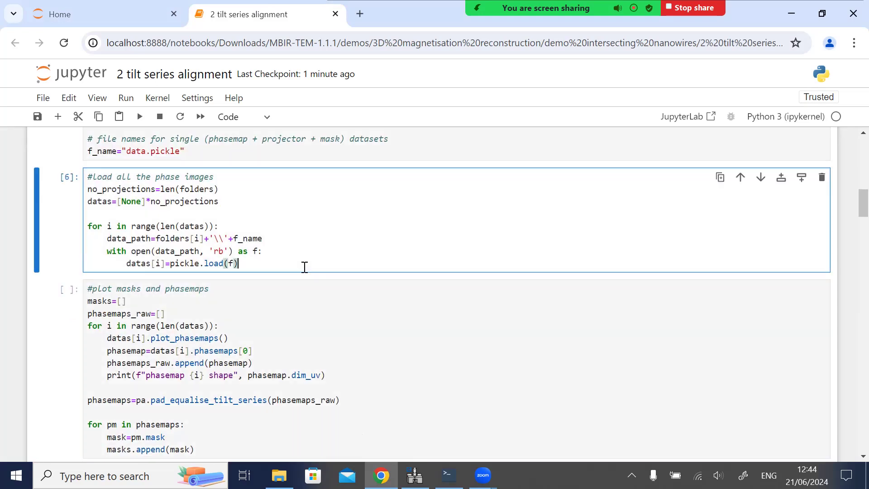
key("shift+Return")
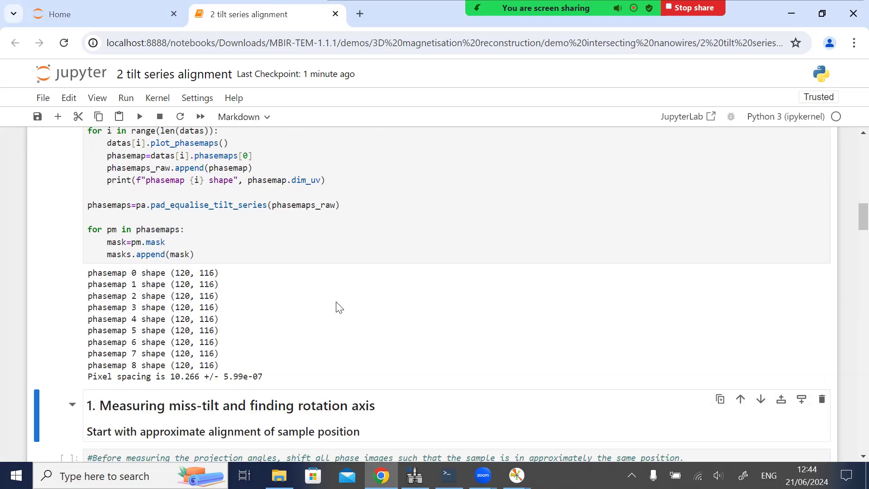
Step: Compare the phase maps in Figure 1 and Figure 9 side by side, and close all figure windows
mouse_move(516, 475)
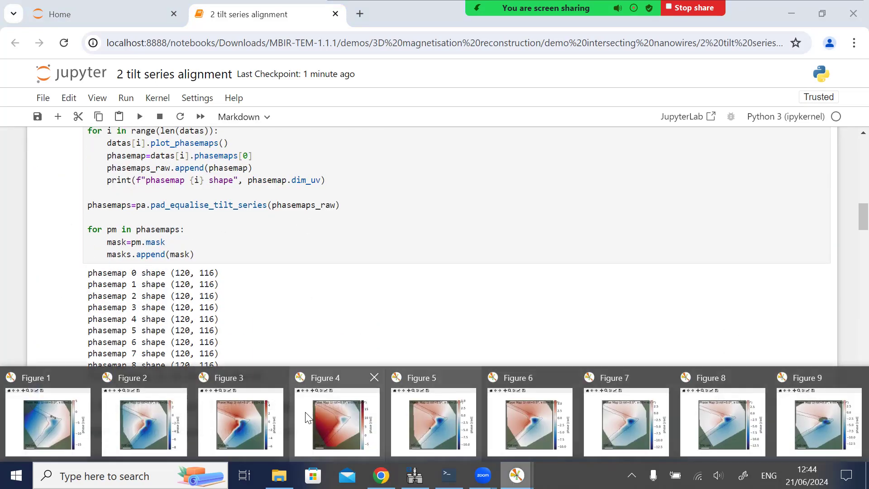
left_click(35, 429)
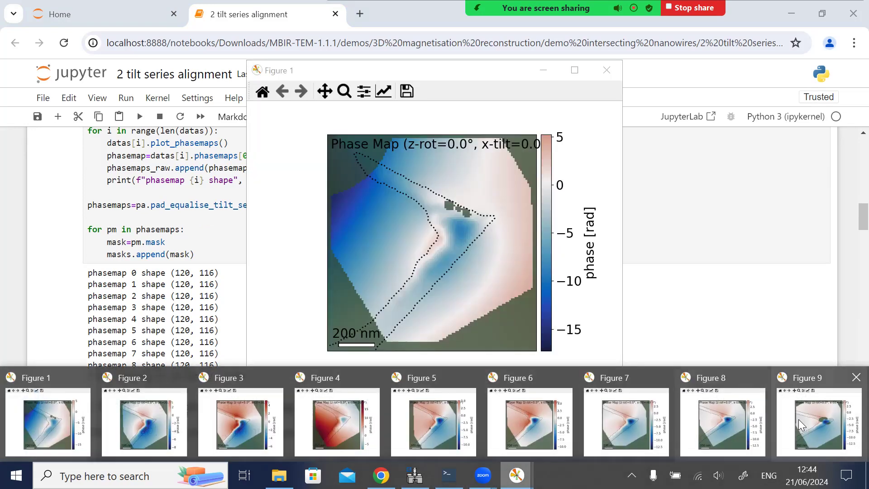
left_click(798, 419)
left_click_drag(426, 79, 655, 83)
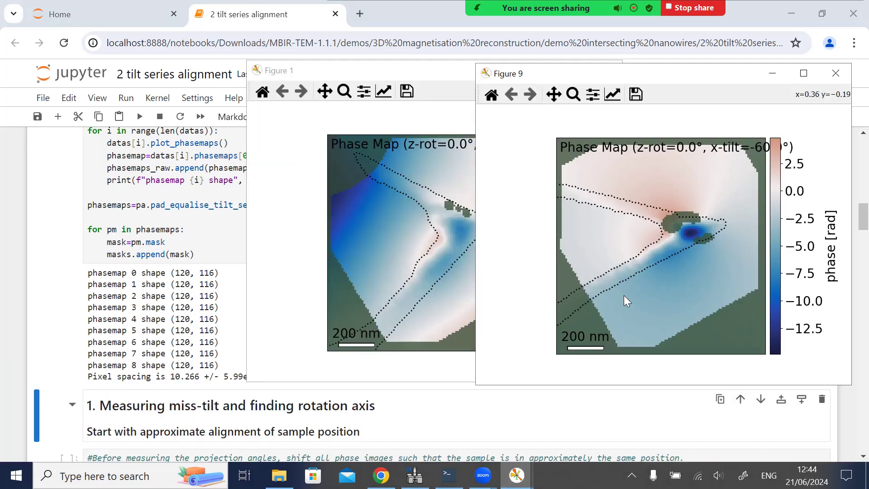
right_click(516, 475)
left_click(525, 456)
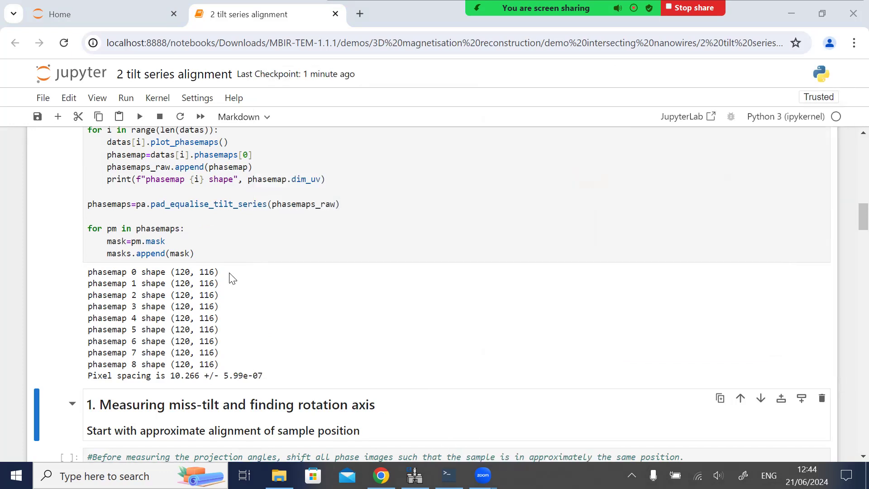
Step: Run the approximate sample position alignment cell in section 1 with the centre_of_mass method
scroll(219, 286, "down", 4)
left_click(219, 286)
scroll(334, 254, "down", 2)
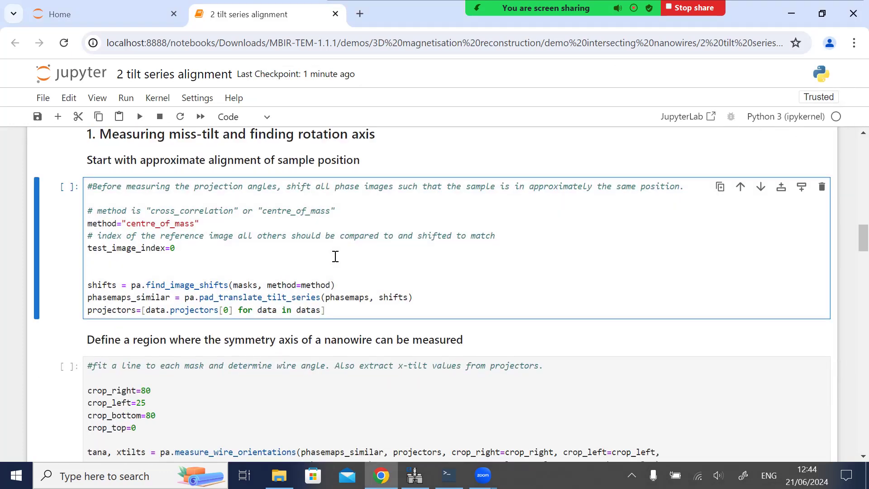
key("shift+Return")
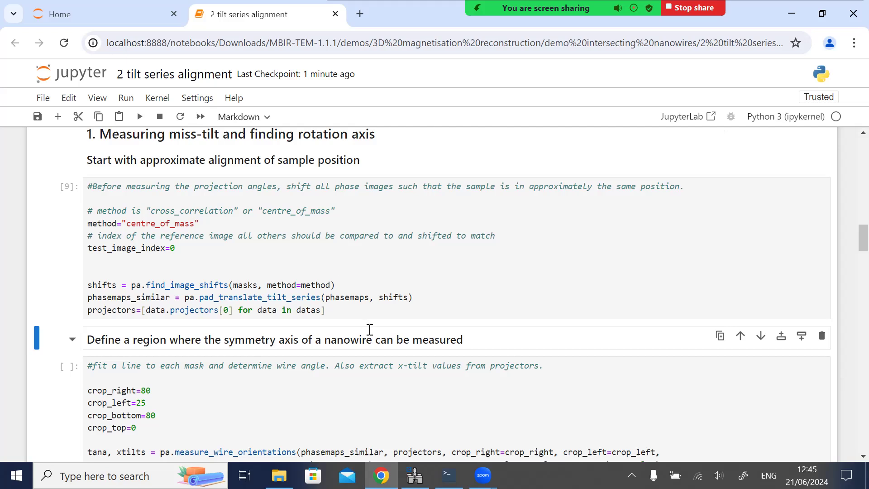
Step: Run the cell that fits a line to each mask within the crop region and measures the wire orientations
key("Down")
key("Return")
scroll(362, 309, "down", 1)
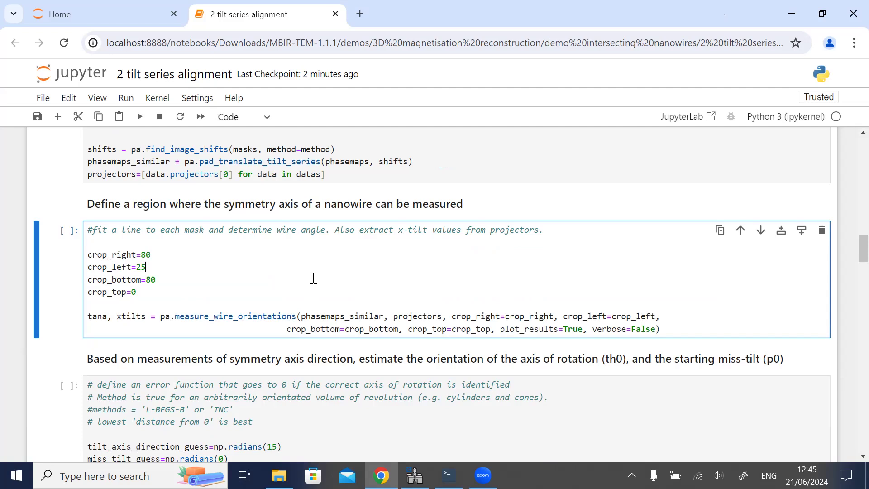
key("ctrl+Return")
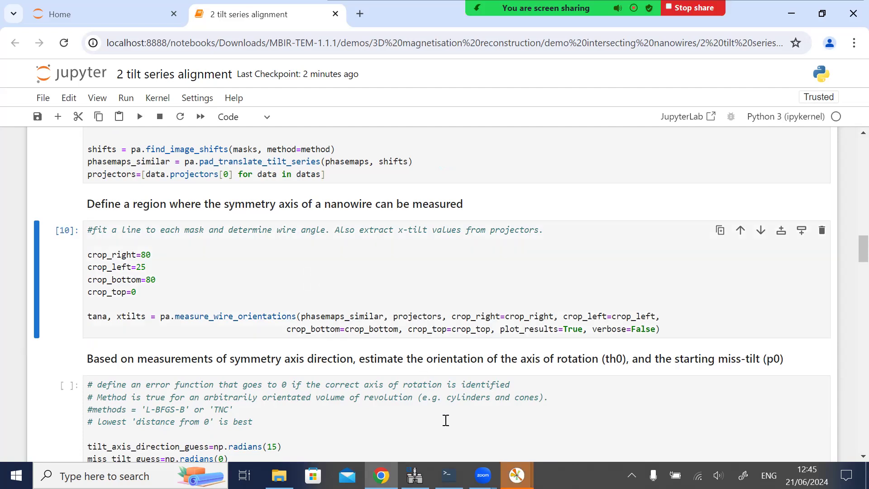
Step: Examine the crop box and fitted wire line in the masks of Figure 1 and Figure 9
mouse_move(516, 475)
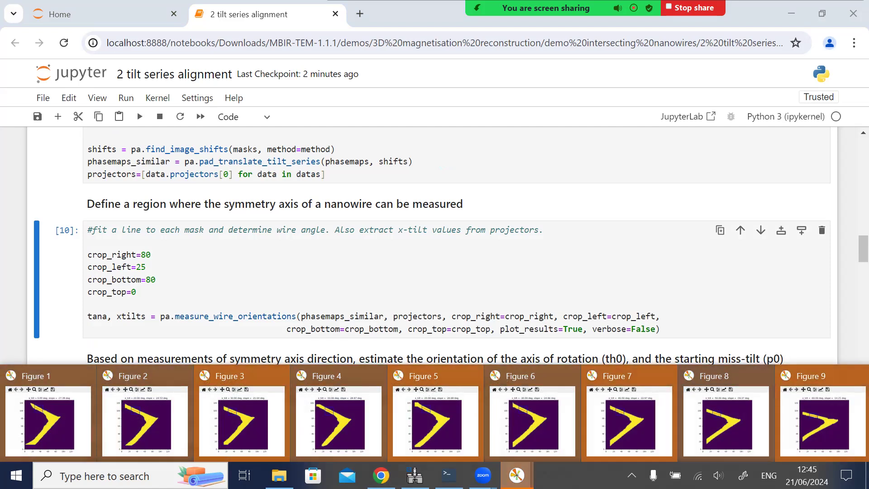
left_click(50, 408)
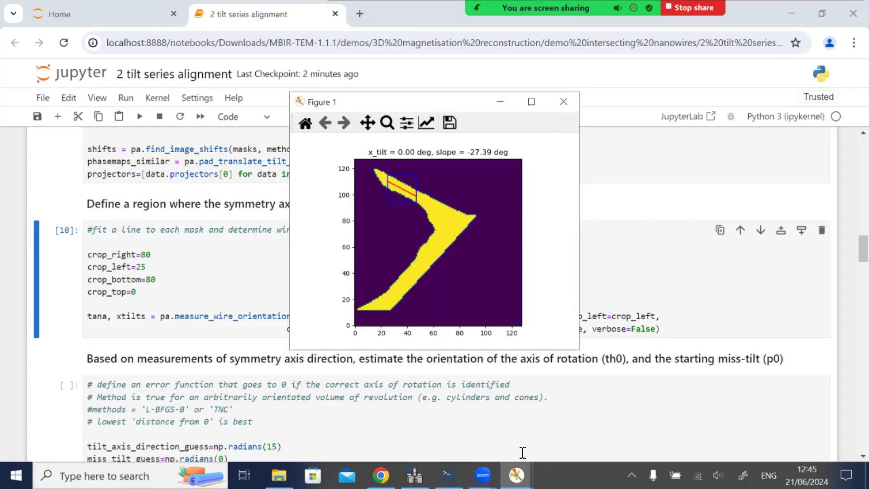
mouse_move(516, 476)
left_click(814, 420)
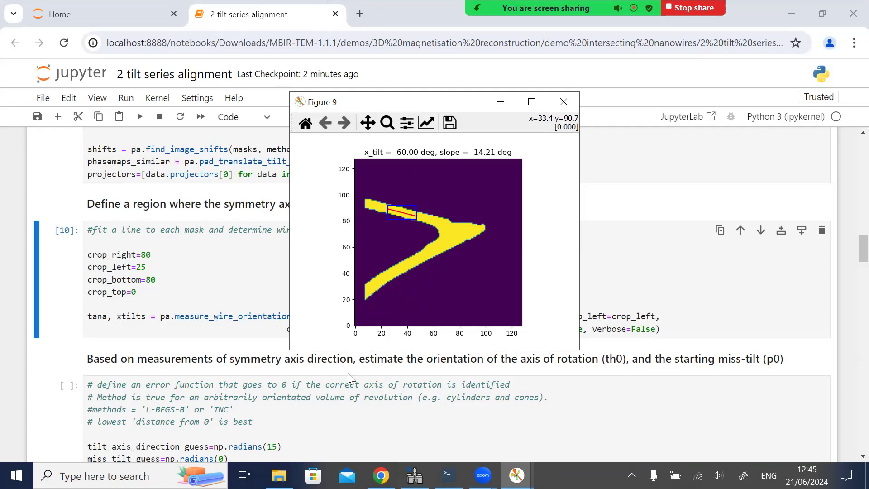
Step: Run the minimise_total_error cell to estimate the rotation axis orientation and the starting miss-tilt
left_click(313, 413)
scroll(351, 348, "down", 3)
left_click(359, 309)
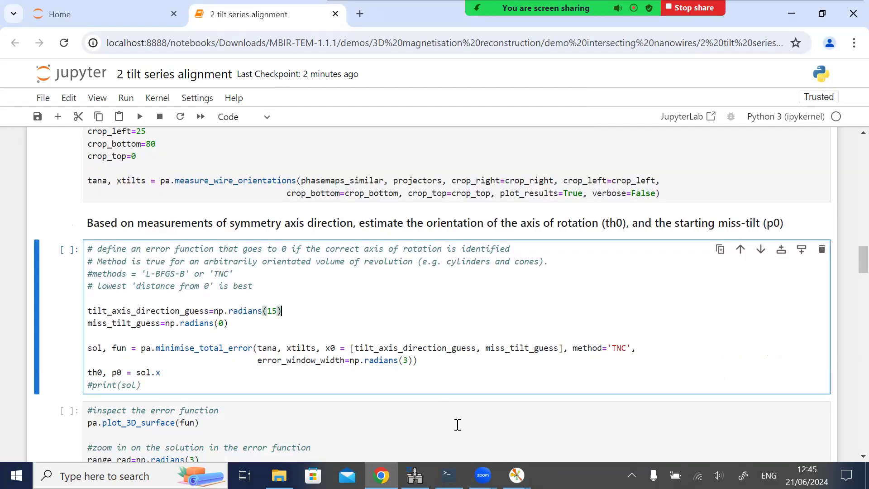
key("ctrl+Return")
scroll(411, 316, "down", 2)
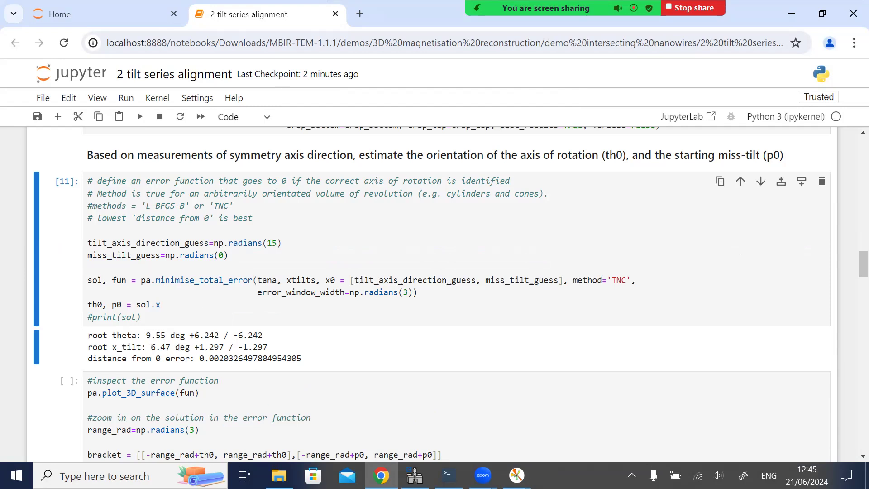
Step: Examine the wire fit in Figure 7 and the error function with its Gaussian fit in Figure 10
mouse_move(516, 475)
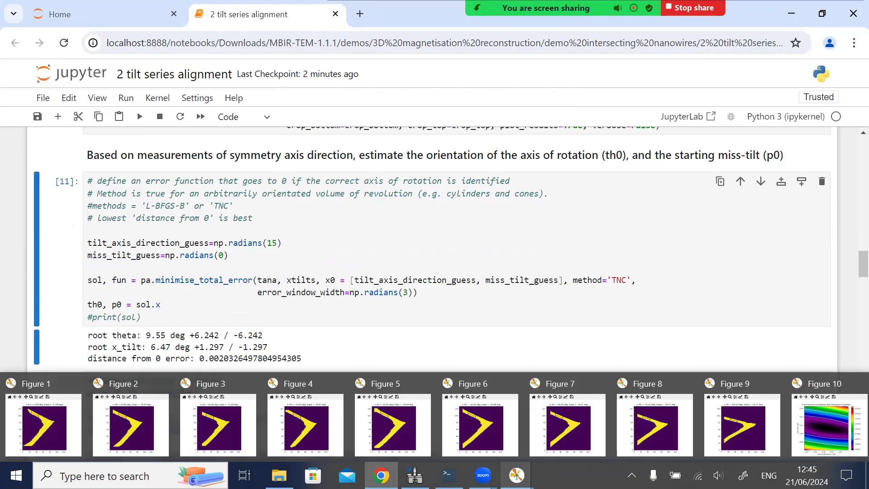
left_click(596, 440)
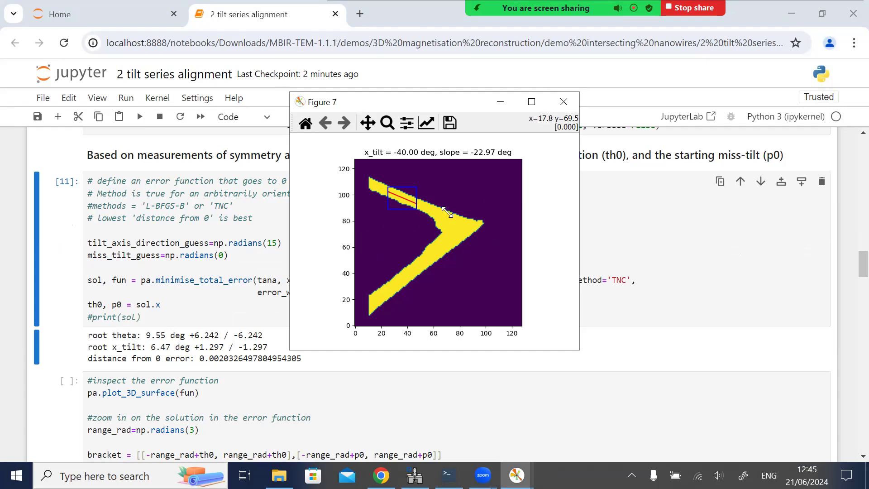
mouse_move(516, 475)
left_click(809, 432)
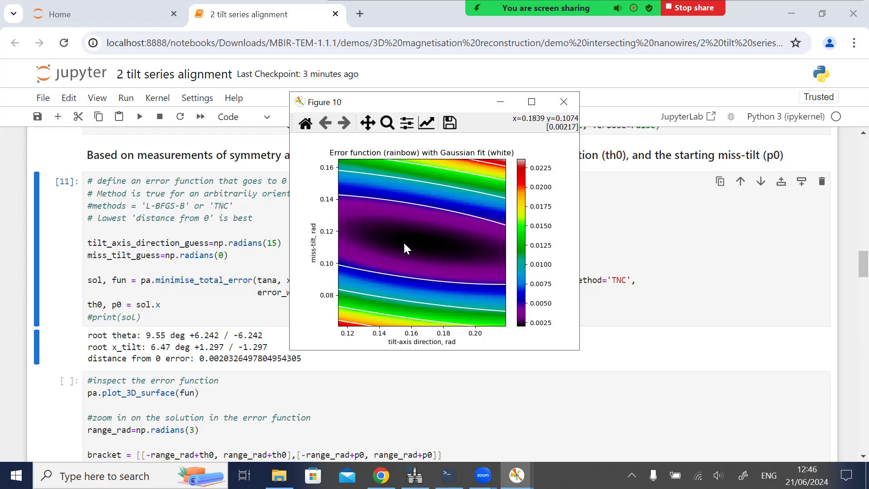
Step: Examine the uncertainty printed for root theta in the rotation axis estimate's output
left_click_drag(194, 335, 252, 337)
left_click(252, 336)
double_click(208, 335)
left_click(253, 335)
Step: Run the error function inspection cell to plot the full and zoomed-in 3D surfaces
scroll(255, 335, "down", 1)
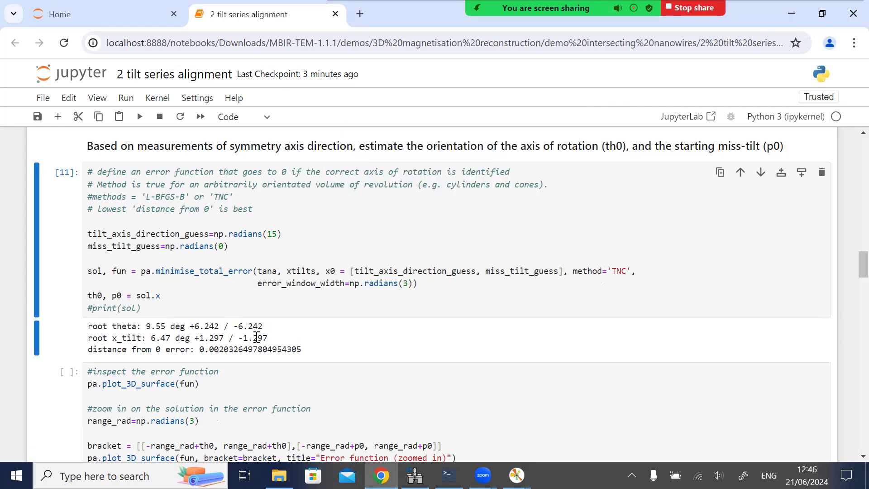
scroll(349, 356, "down", 3)
scroll(350, 358, "up", 1)
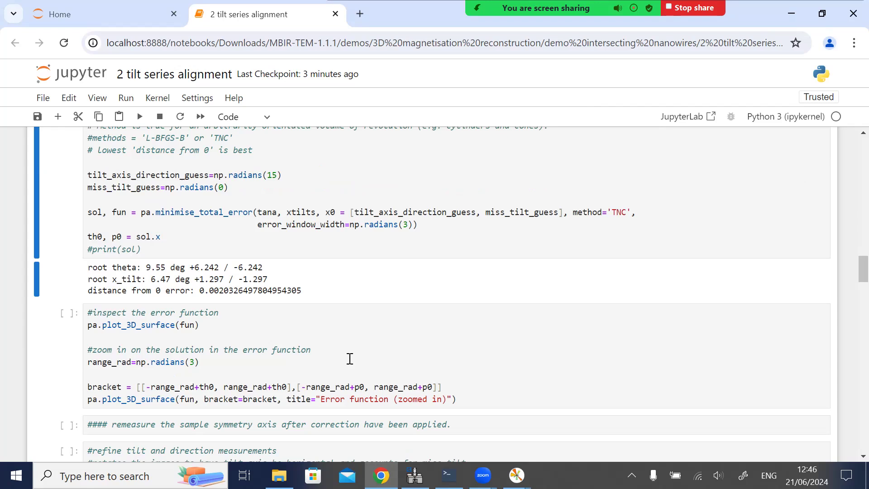
left_click(411, 348)
key("shift+Return")
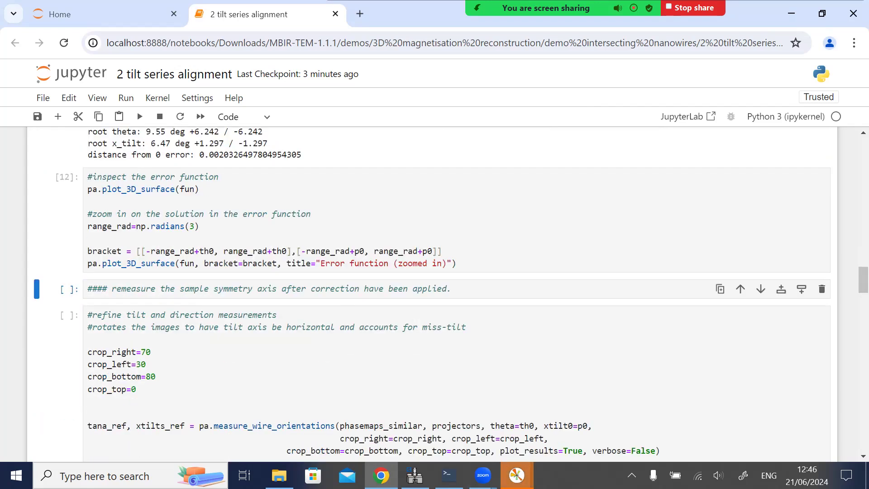
Step: Inspect the error surface in Figure 11 from several angles and the zoomed-in surface in Figure 12, and close all figure windows
mouse_move(517, 475)
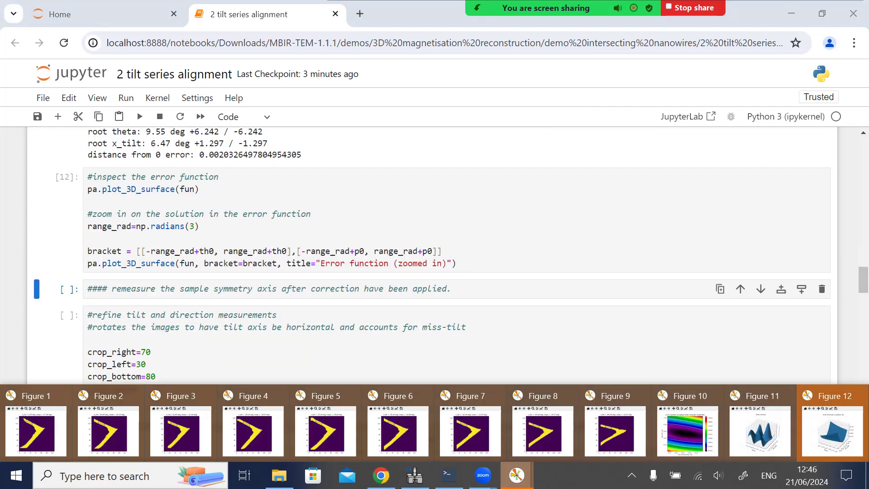
left_click(767, 435)
left_click_drag(448, 271, 431, 241)
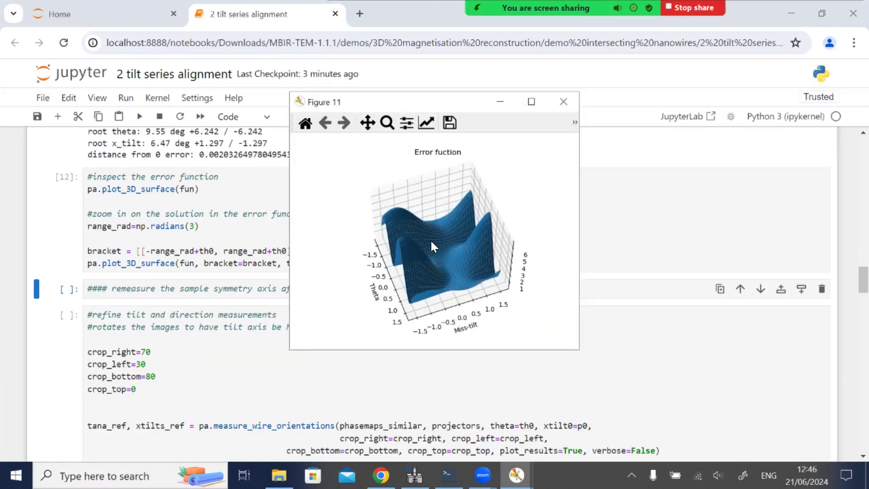
left_click_drag(446, 210, 438, 299)
mouse_move(516, 476)
left_click(787, 419)
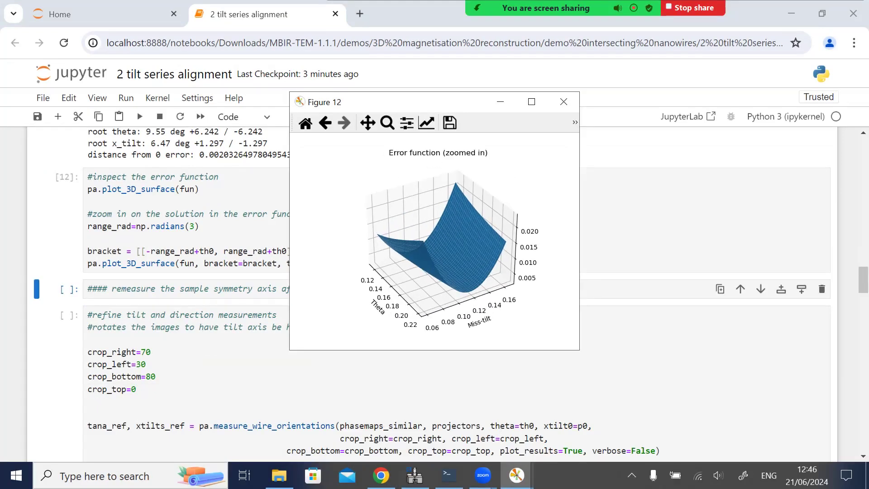
right_click(517, 475)
left_click(487, 449)
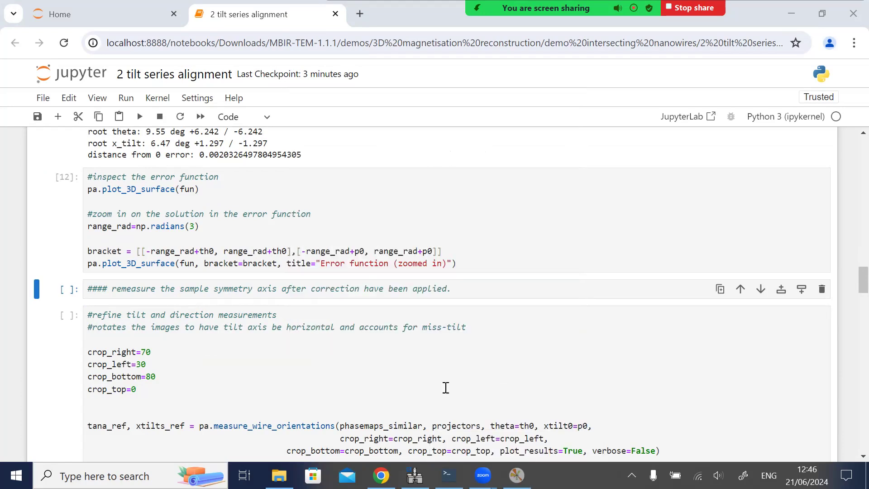
Step: Convert the cell about remeasuring the sample symmetry axis to Markdown and render it as a heading
key("m")
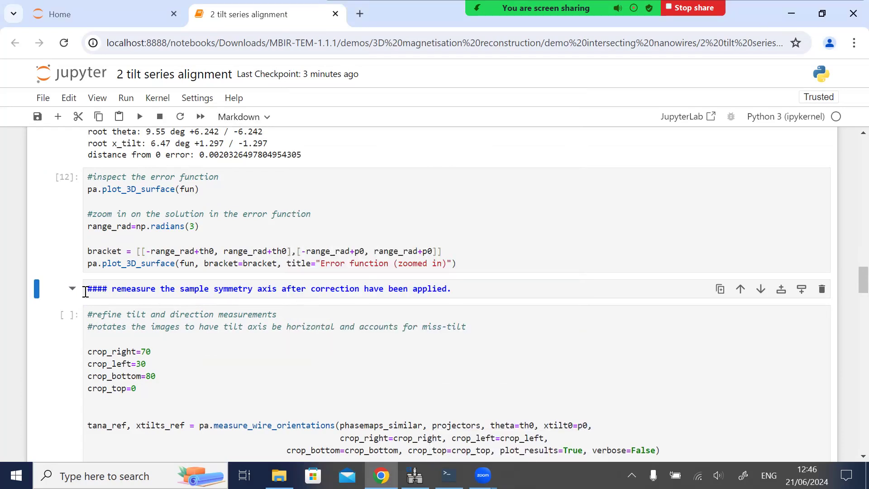
key("shift+Return")
Step: Run the cell that refines the tilt and direction measurements using the estimated rotation axis and miss-tilt
scroll(257, 323, "down", 1)
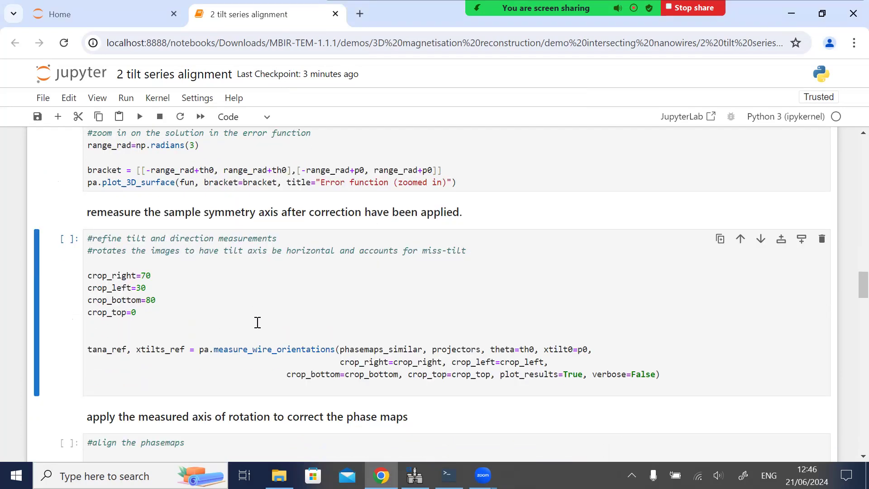
left_click(257, 322)
key("shift+Return")
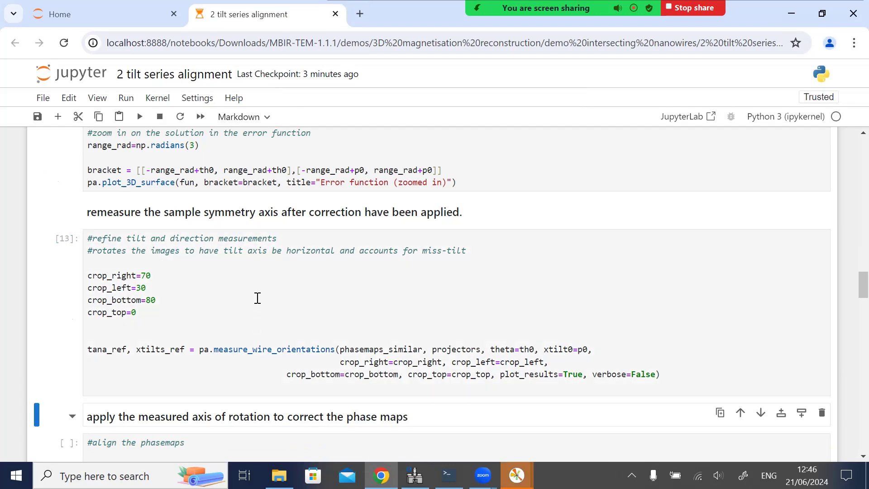
Step: Inspect the refined wire orientation plots in Figures 3, 9 and 8, and close all figure windows
mouse_move(516, 475)
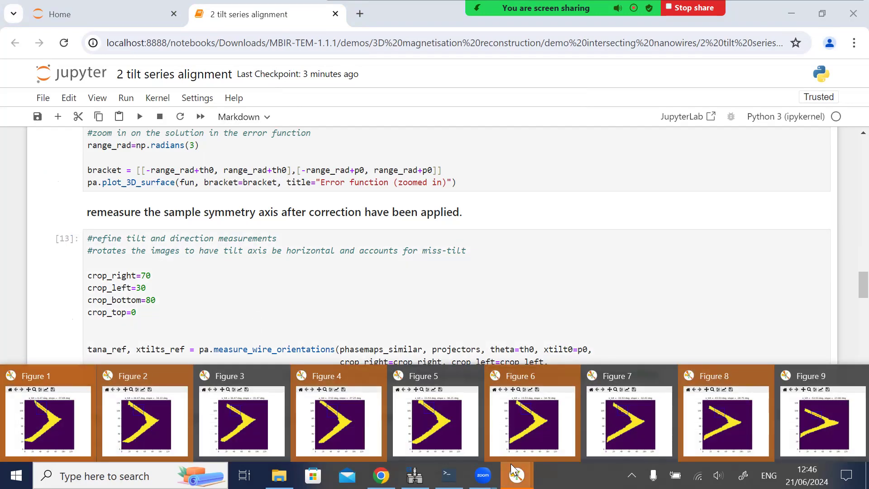
left_click(201, 421)
mouse_move(517, 475)
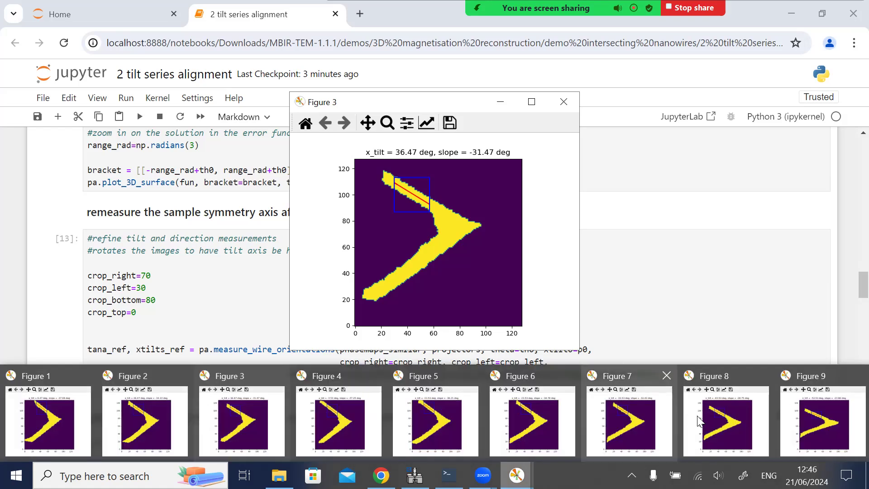
left_click(790, 420)
mouse_move(517, 475)
left_click(696, 435)
right_click(516, 476)
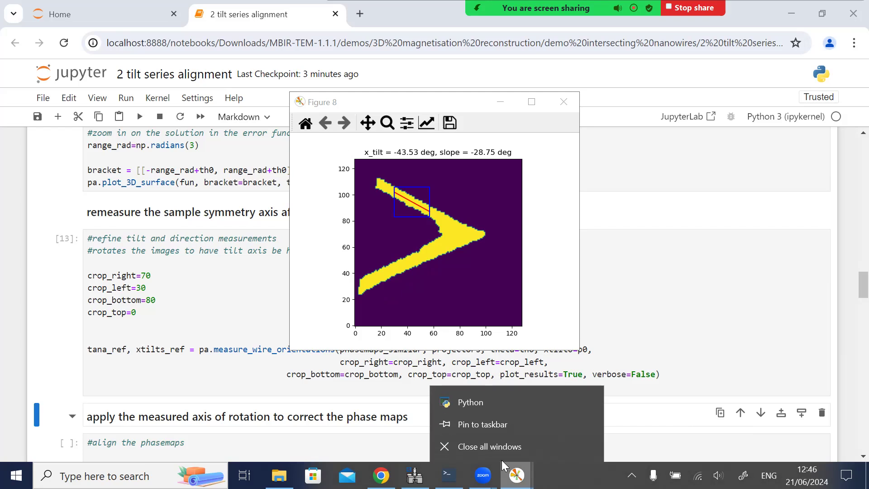
left_click(490, 446)
Step: Run the tilt and direction refinement cell again and close all the figure windows it opens
left_click(322, 319)
scroll(322, 319, "down", 4)
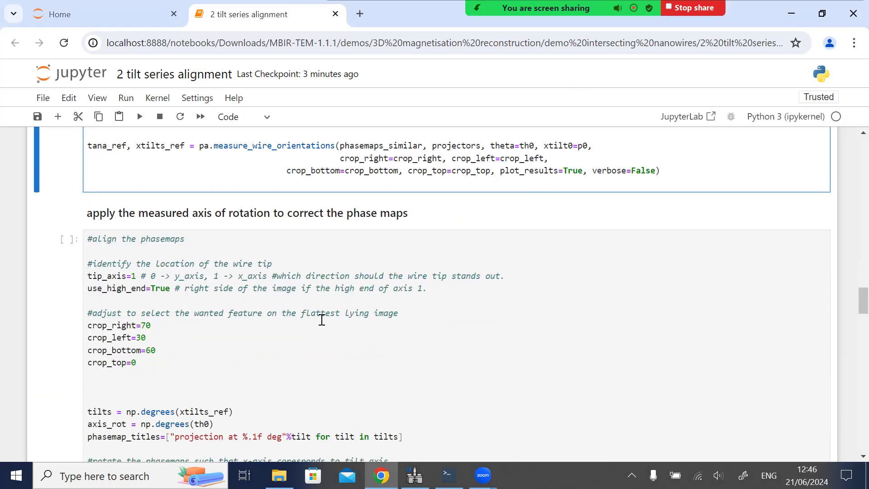
key("shift+Return")
scroll(322, 317, "down", 5)
scroll(322, 317, "up", 2)
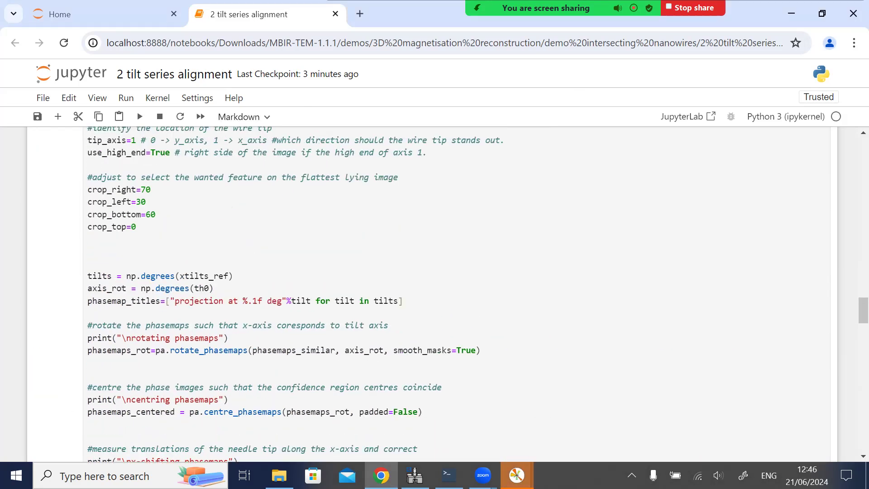
right_click(517, 476)
left_click(520, 454)
Step: Run the cell that aligns the phase maps using the measured rotation axis, and look through its code and output
scroll(320, 320, "up", 5)
scroll(316, 346, "down", 1)
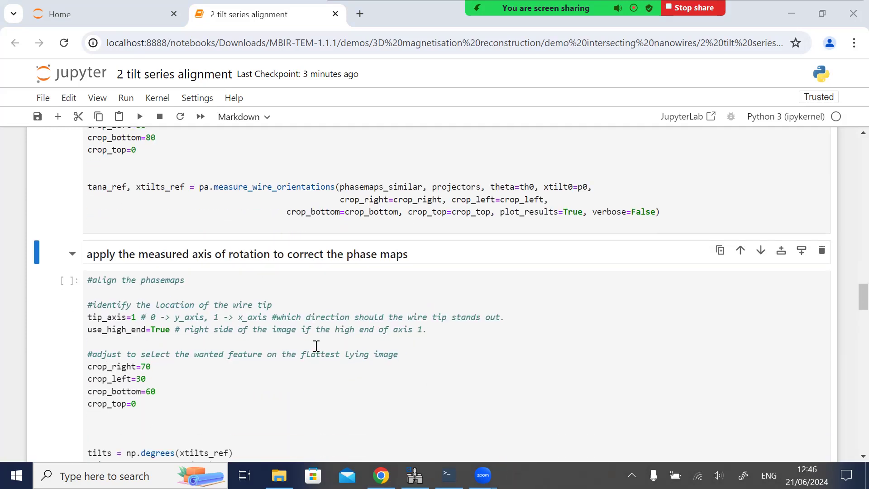
scroll(317, 346, "down", 1)
left_click(404, 332)
key("shift+Return")
scroll(359, 324, "up", 4)
scroll(359, 324, "up", 2)
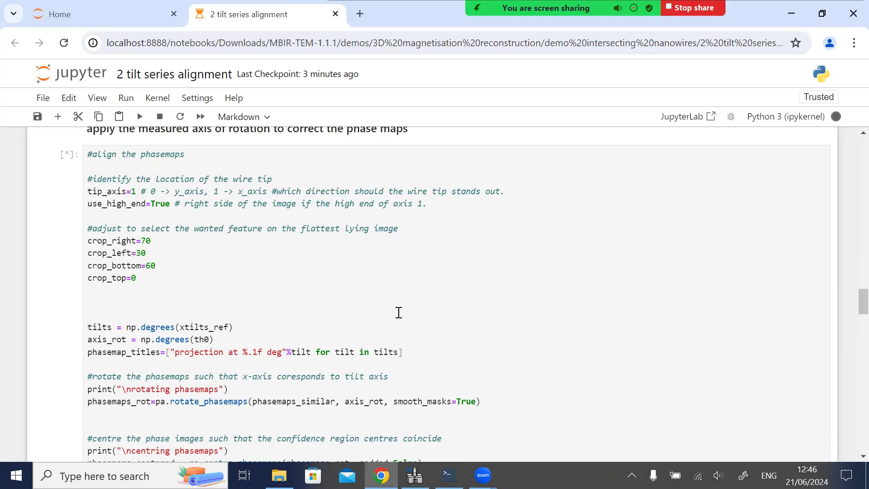
left_click(437, 284)
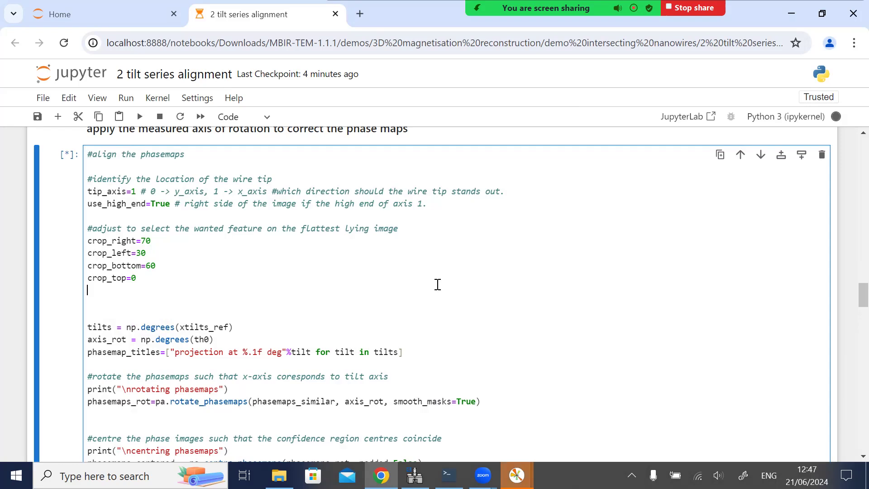
scroll(438, 284, "down", 10)
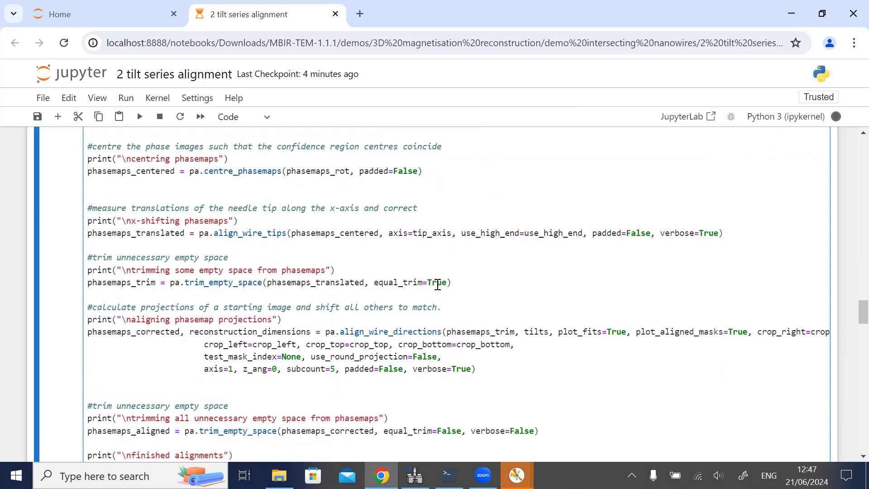
scroll(438, 284, "down", 7)
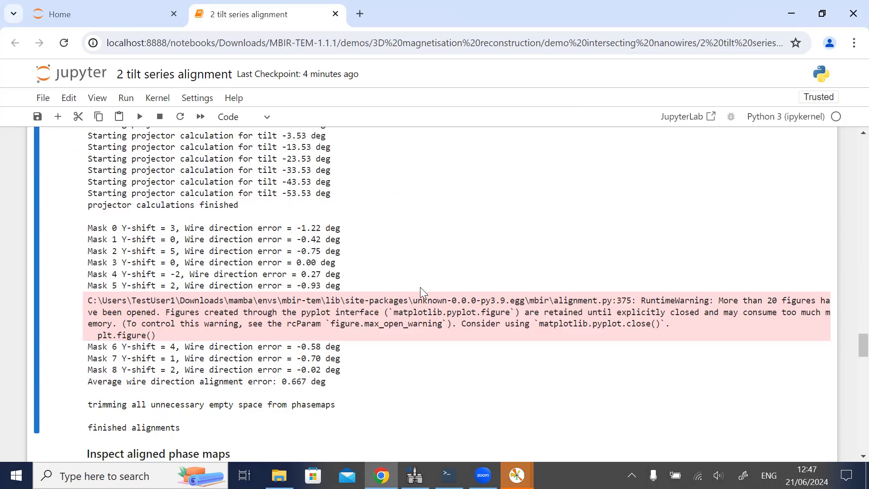
scroll(423, 316, "up", 10)
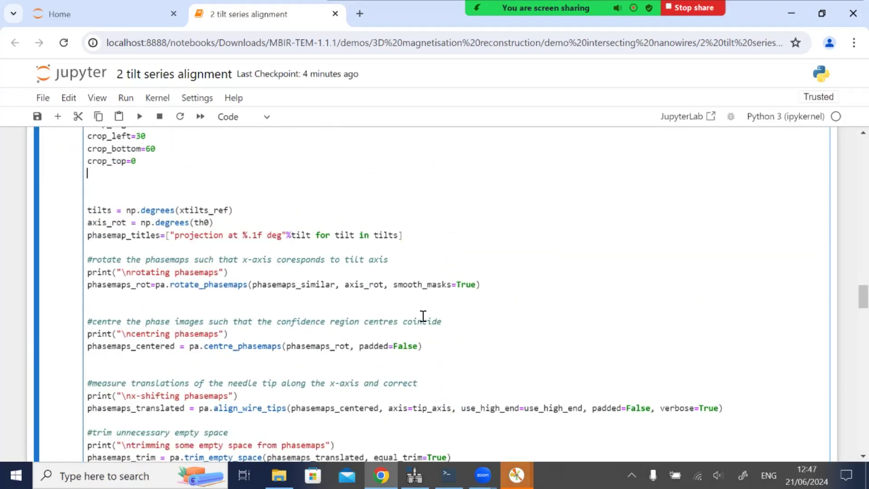
Step: Inspect the mask comparison plots in Figures 28 and 19 and the wire slope fits in Figures 18 and 17
left_click(517, 475)
mouse_move(509, 453)
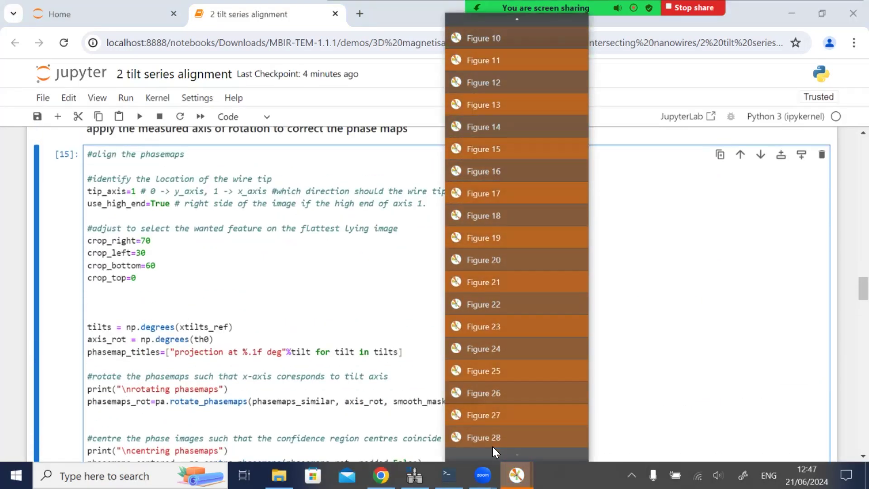
left_click(492, 439)
left_click(516, 475)
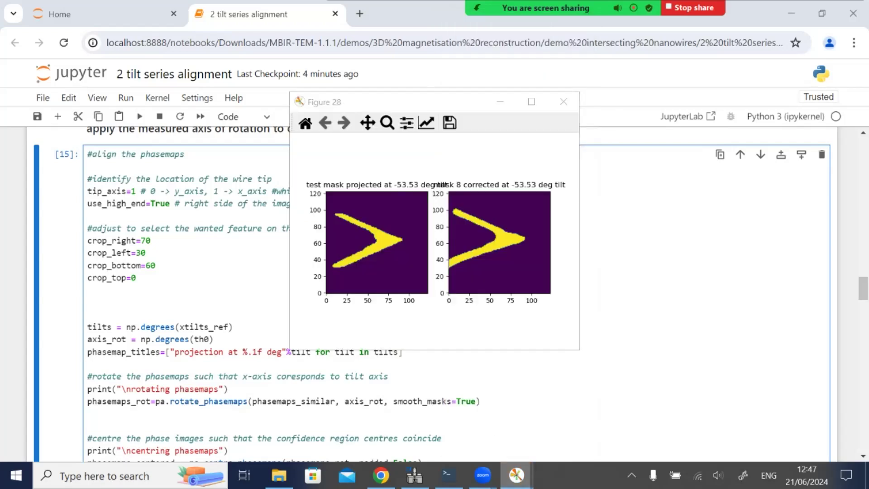
left_click(493, 413)
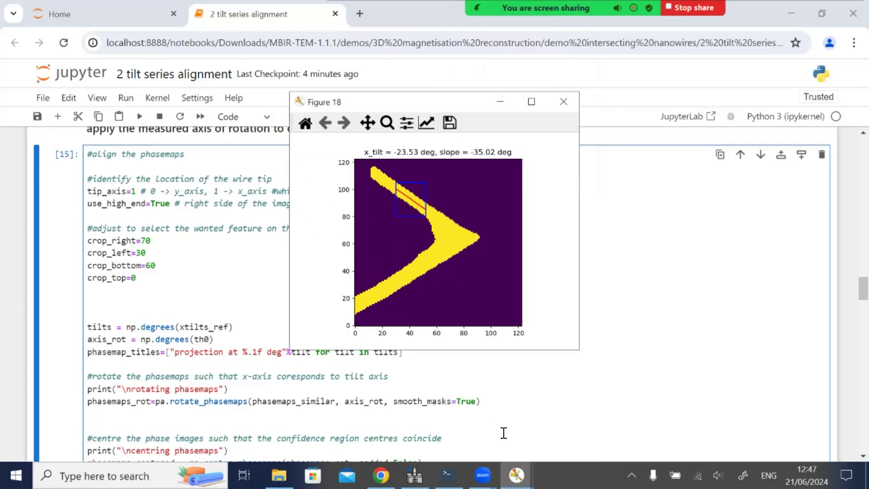
left_click(511, 475)
left_click(494, 392)
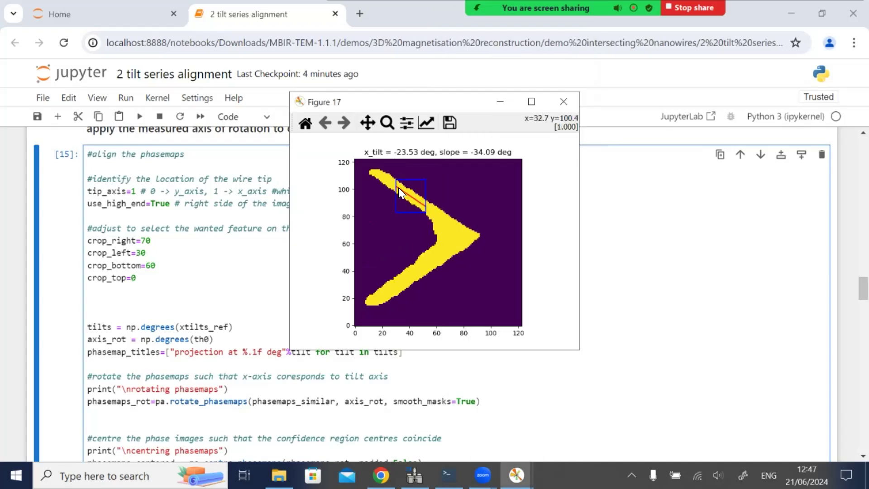
left_click(516, 475)
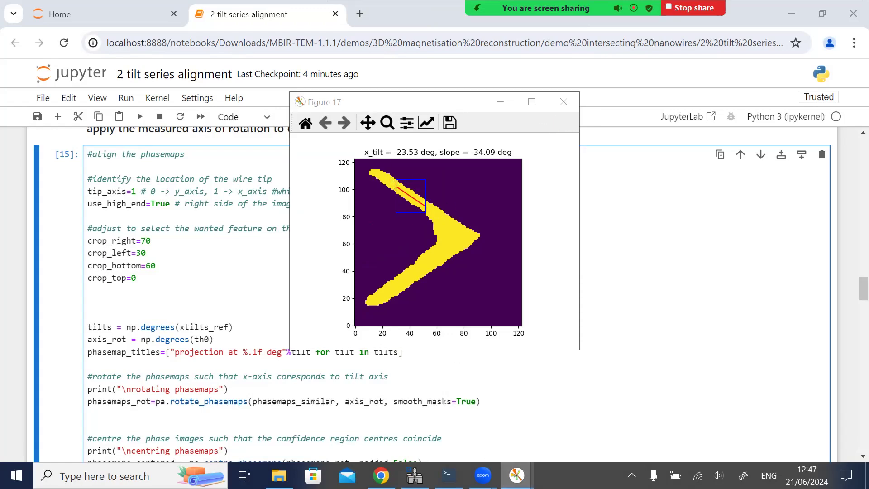
left_click(484, 437)
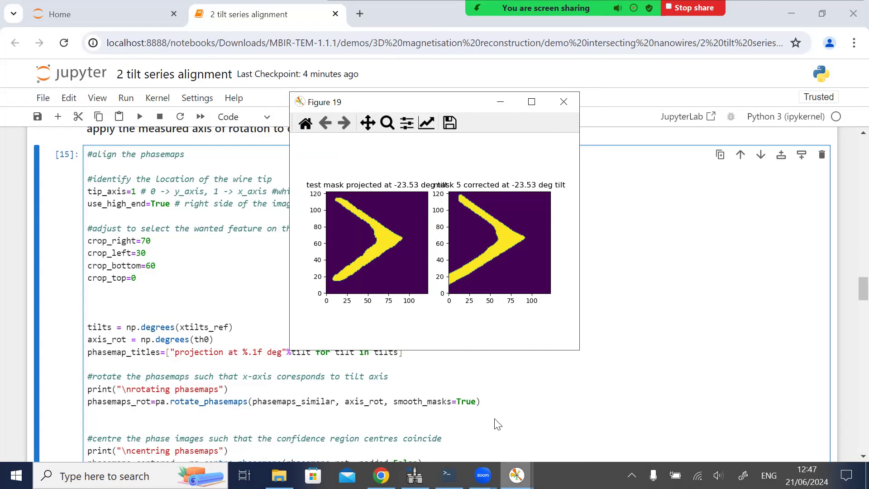
Step: Inspect the wire slope fits in Figures 2, 3 and 1, and return to the crop settings in the alignment cell
mouse_move(516, 475)
left_click(484, 65)
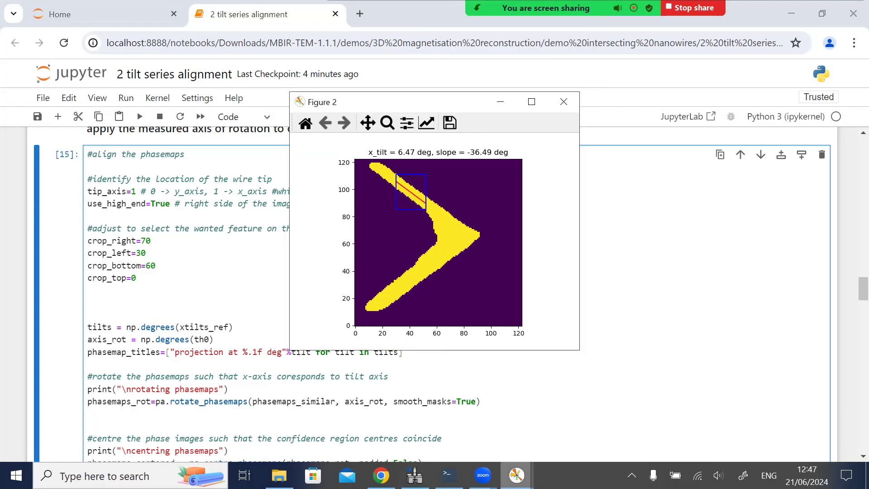
left_click(494, 83)
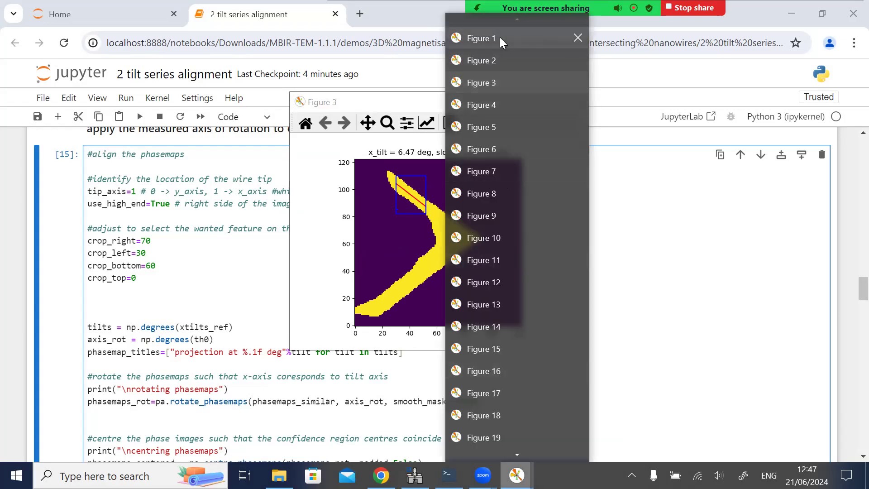
left_click(500, 37)
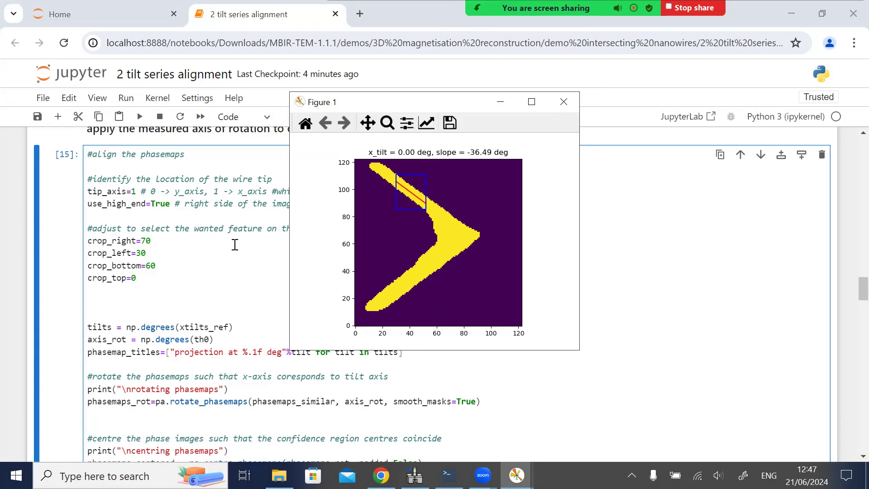
left_click(198, 253)
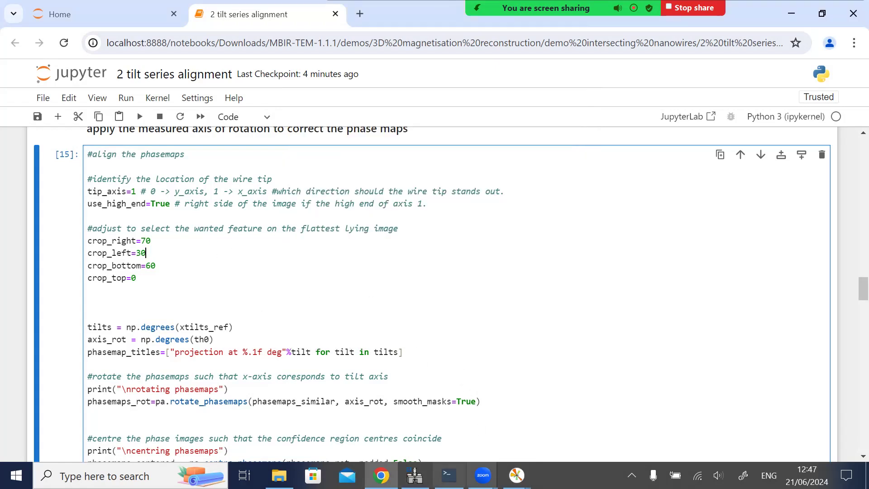
Step: Compare the crop box in Figures 26 and 14 with the crop_right, crop_left, crop_bottom and crop_top settings
left_click(517, 475)
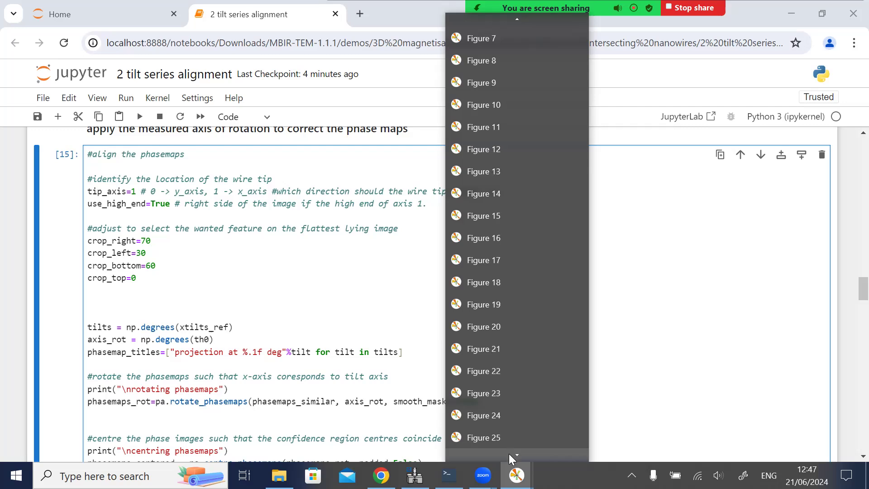
left_click(509, 410)
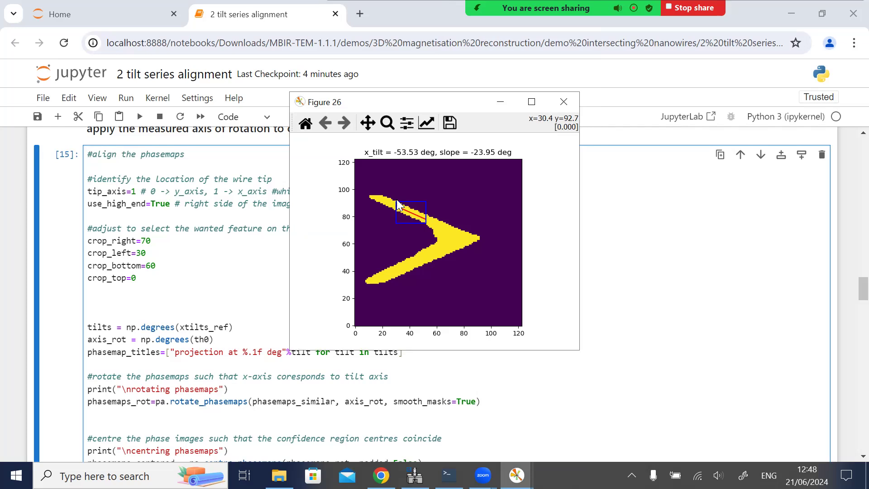
left_click_drag(159, 277, 88, 241)
left_click(516, 474)
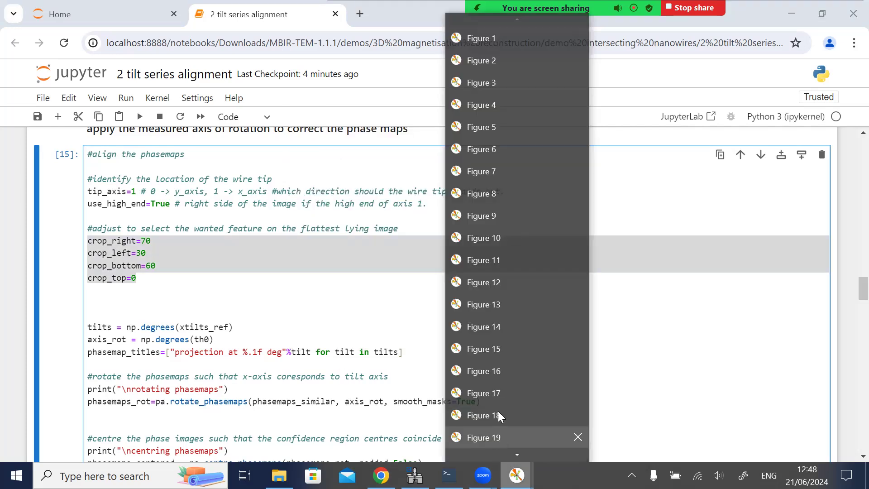
left_click(498, 370)
left_click(516, 475)
left_click(493, 337)
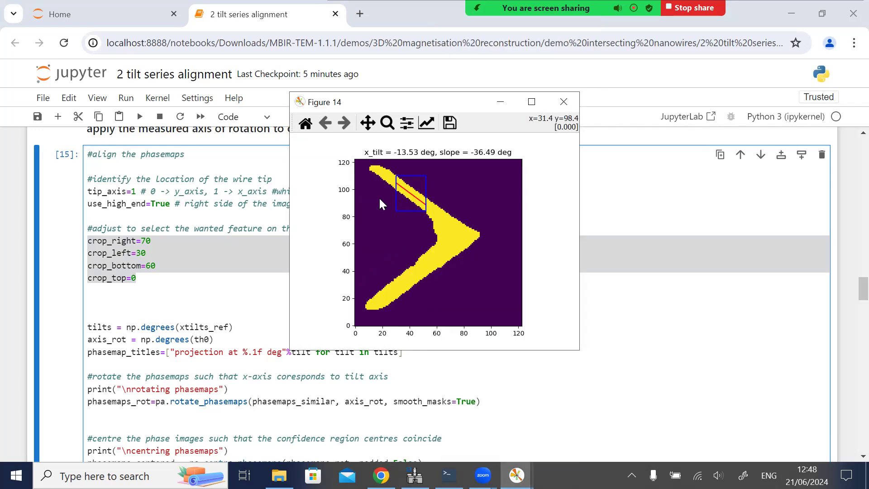
Step: Examine the average wire direction alignment error at the end of the alignment cell's output
left_click(178, 313)
scroll(181, 317, "down", 20)
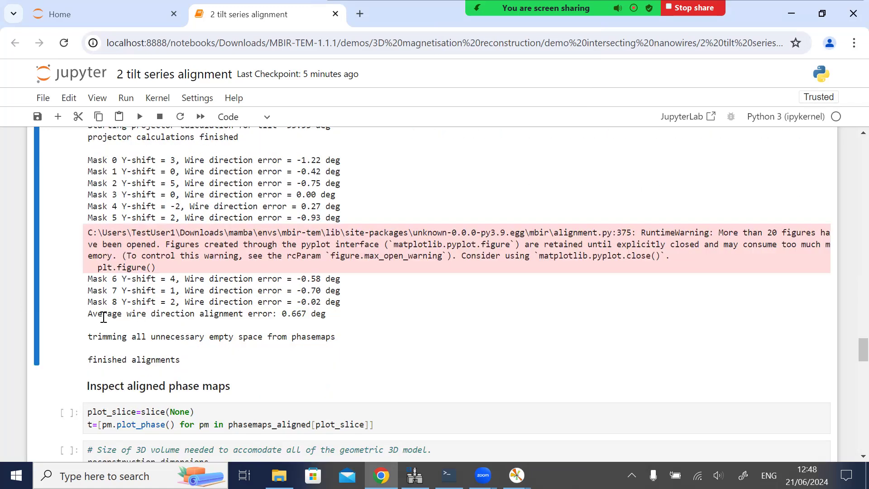
left_click_drag(92, 313, 330, 314)
left_click(365, 337)
scroll(280, 360, "down", 1)
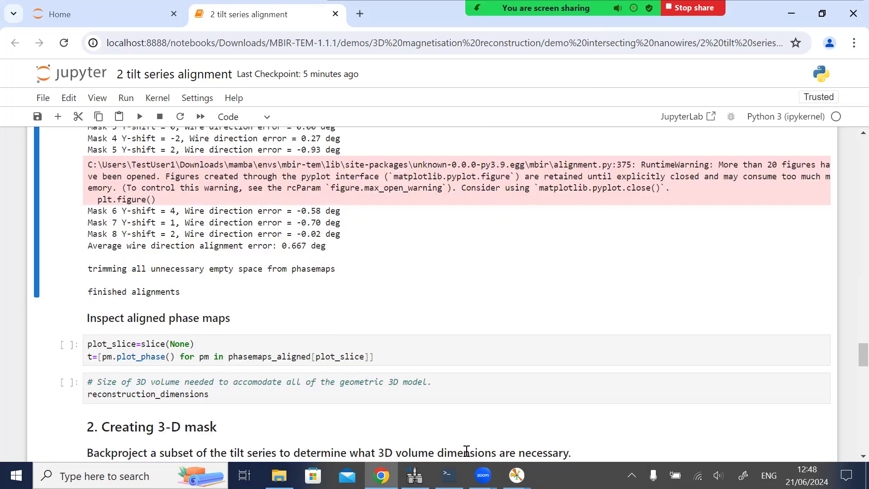
Step: Run the cell under "Inspect aligned phase maps" to plot all the aligned phase maps
left_click(393, 343)
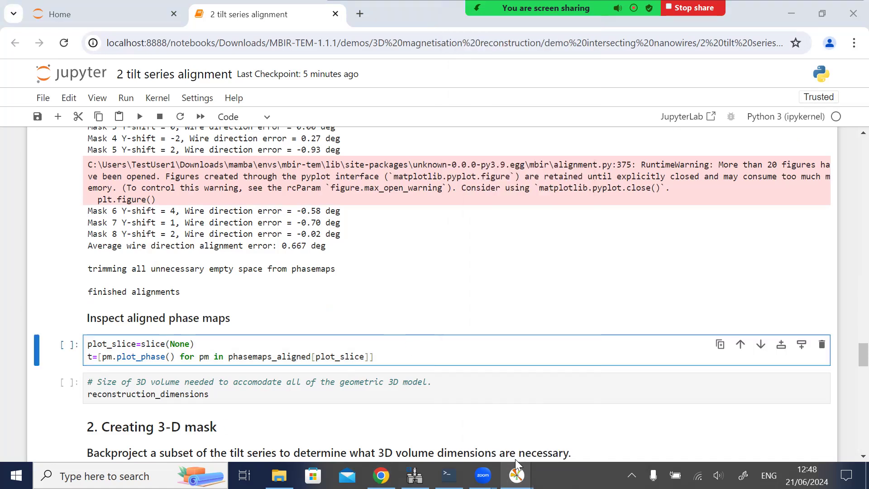
left_click(487, 361)
key("shift+Return")
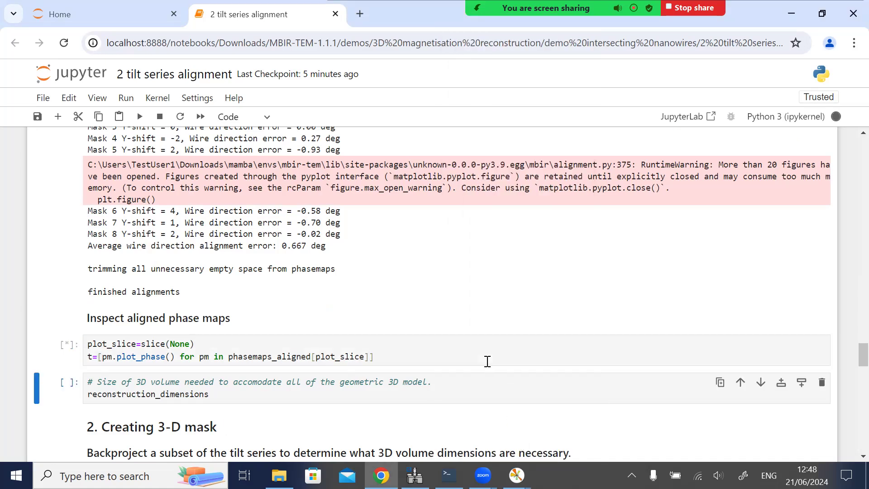
Step: Compare the aligned phase maps in Figures 1 and 9 side by side, and close all figure windows
mouse_move(517, 476)
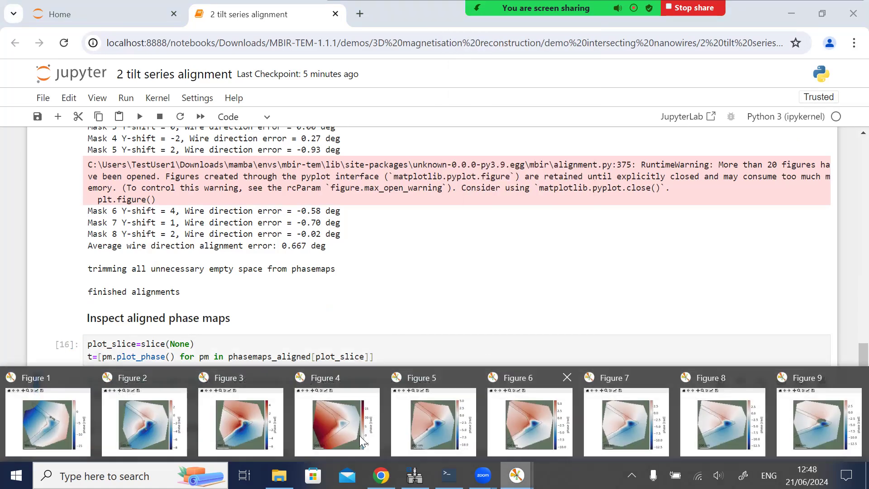
left_click(50, 421)
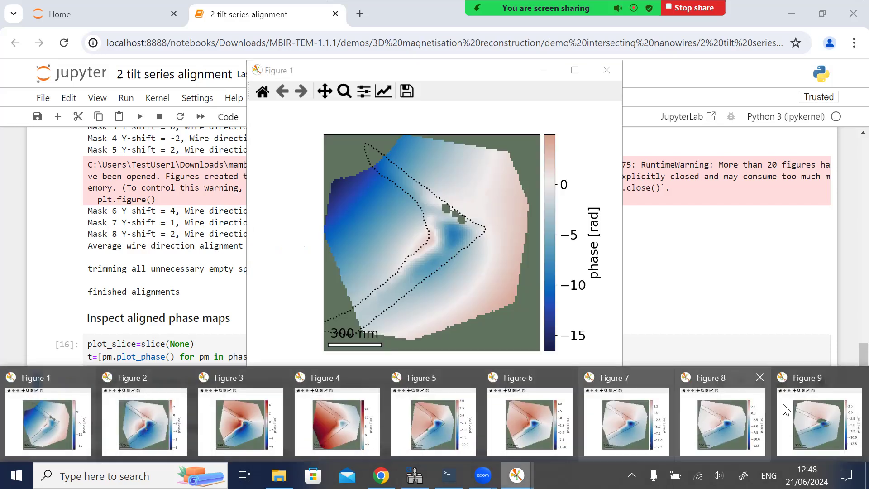
left_click(785, 410)
left_click_drag(399, 74, 646, 82)
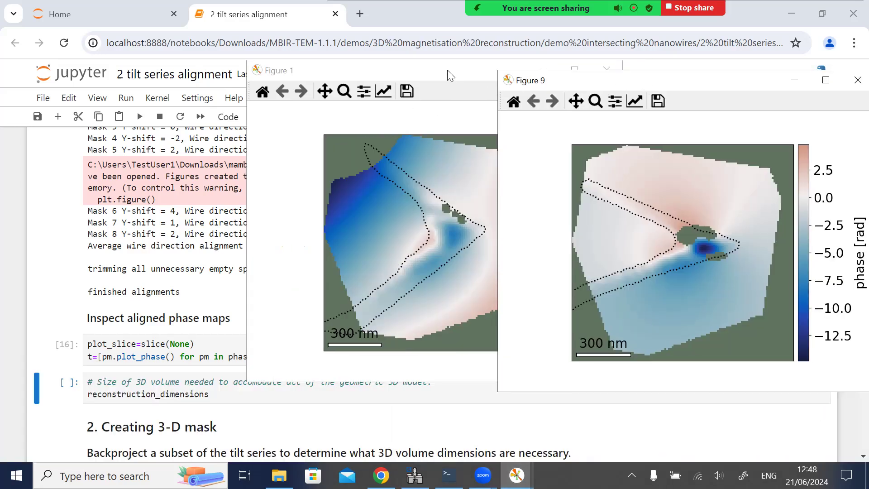
left_click_drag(447, 74, 297, 81)
left_click_drag(586, 82, 570, 77)
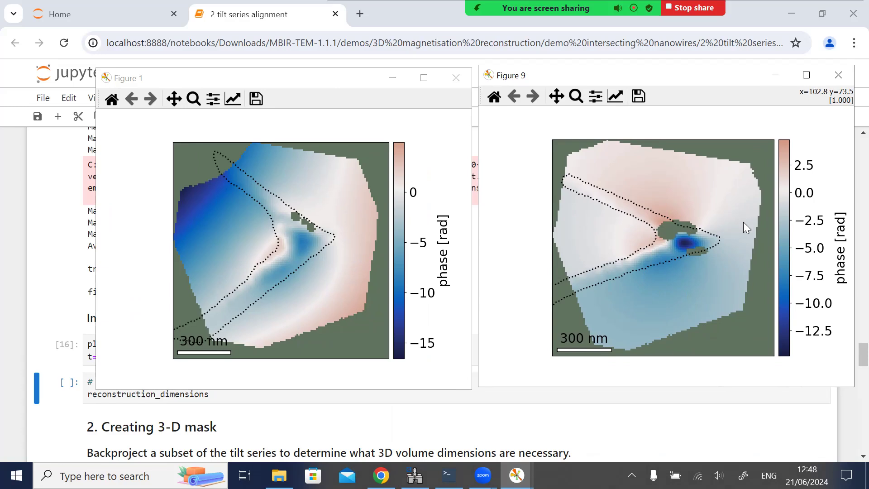
left_click(516, 476)
right_click(516, 475)
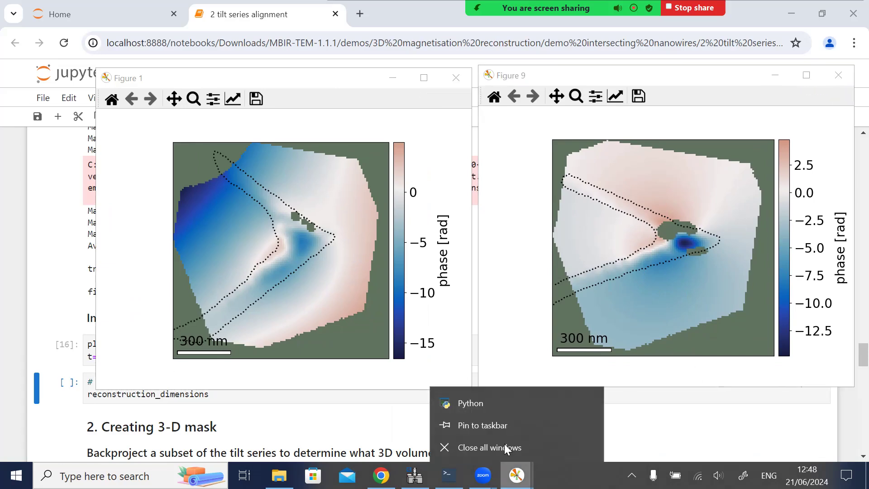
left_click(504, 443)
scroll(254, 285, "down", 4)
scroll(455, 231, "up", 2)
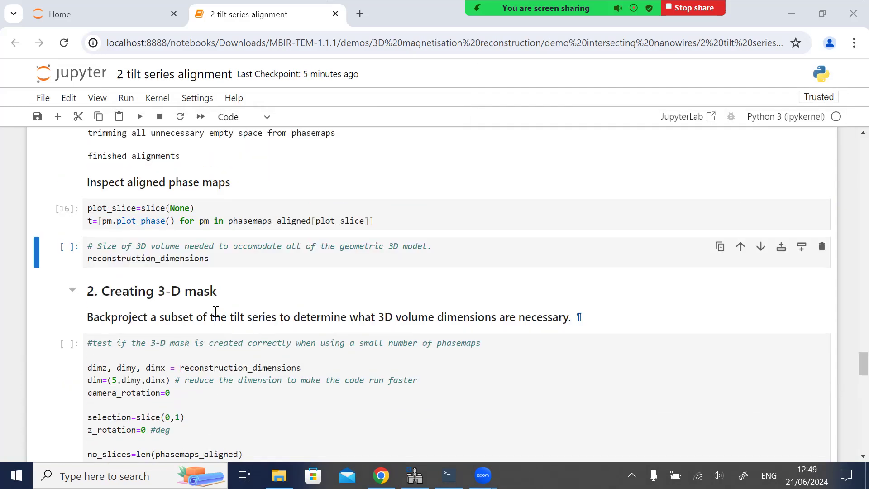
Step: Run the reconstruction_dimensions cell and check the 3D volume size it reports
left_click(271, 256)
key("shift+Return")
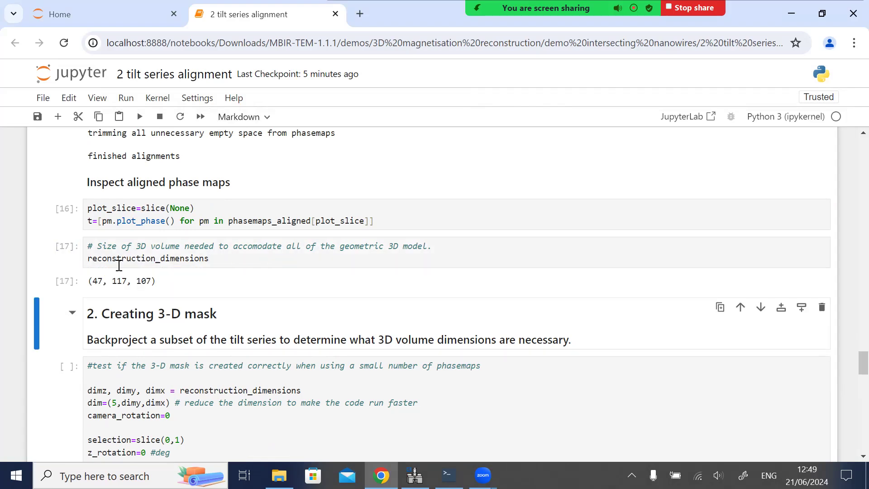
triple_click(150, 278)
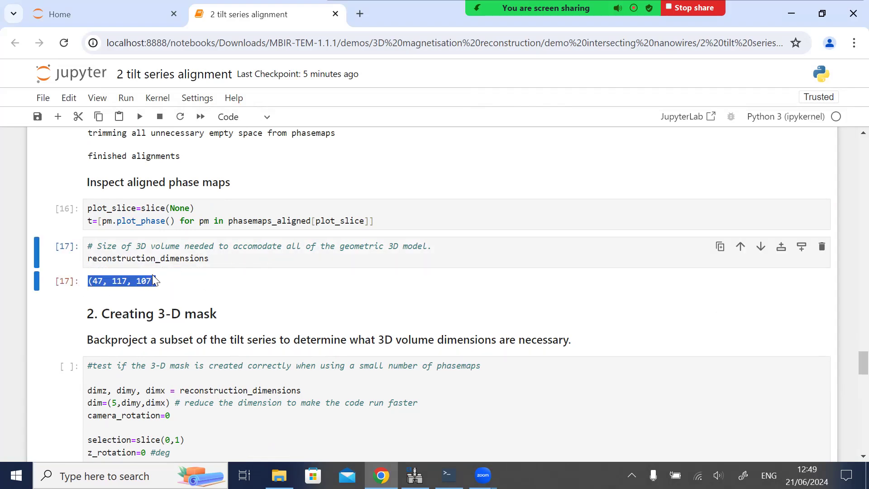
left_click(150, 278)
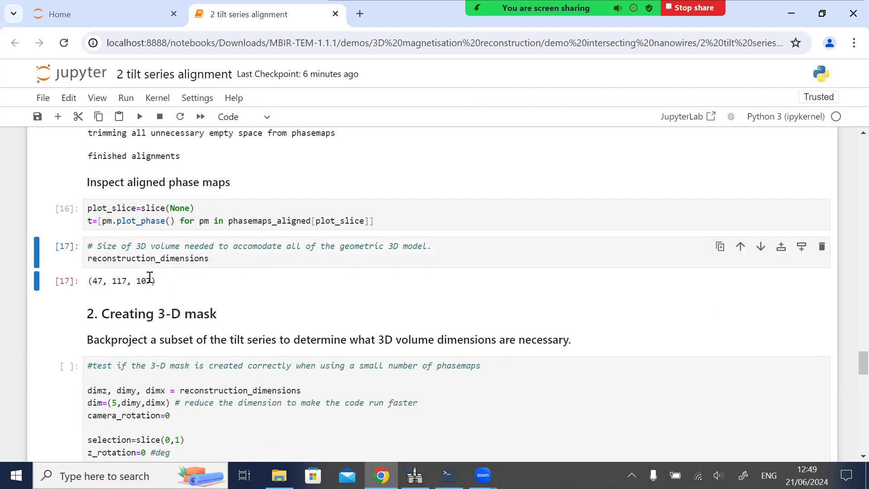
Step: Run the test cell under "Creating 3-D mask" that backprojects a small selection of phase maps and plots the 3d mask
scroll(231, 303, "down", 2)
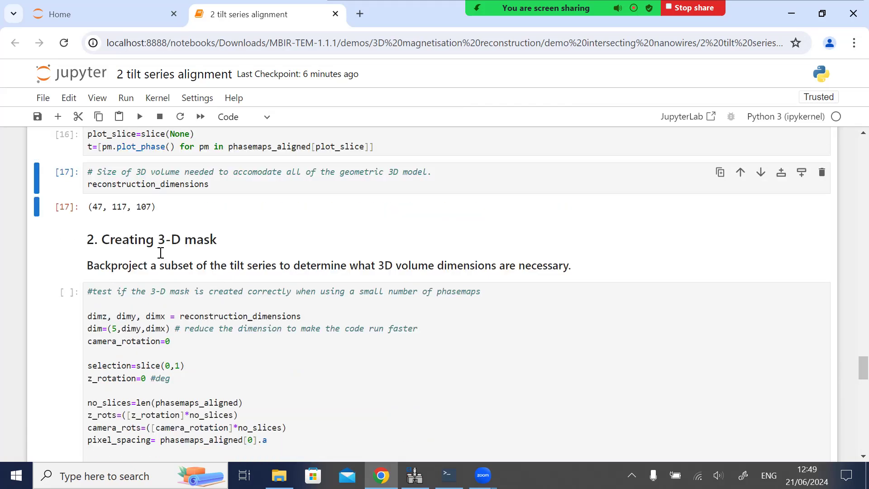
scroll(231, 322, "down", 2)
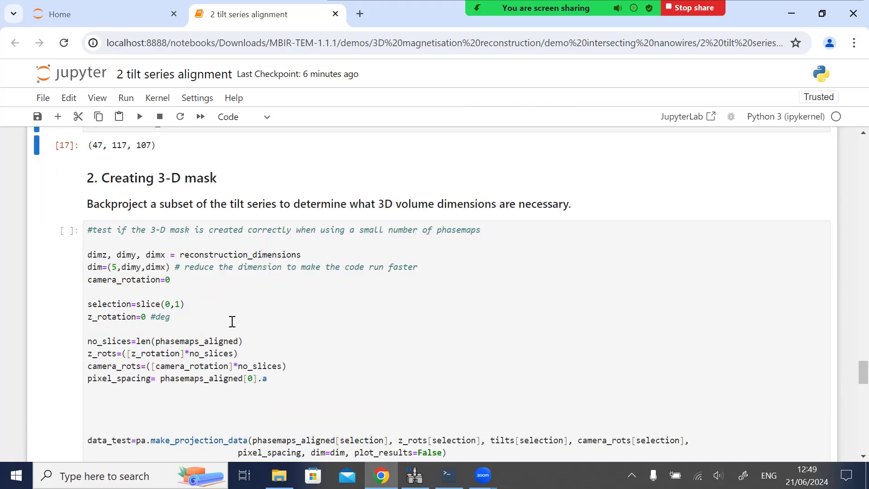
left_click(249, 314)
scroll(286, 288, "down", 2)
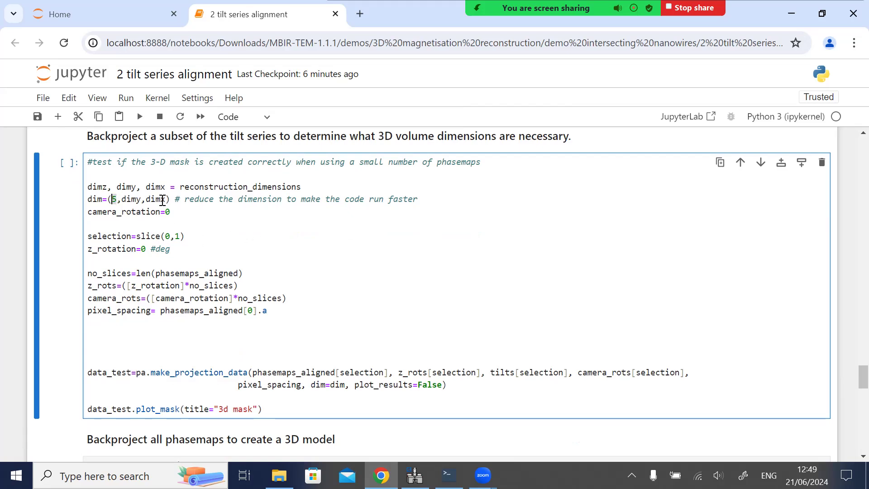
left_click(233, 245)
key("ctrl+Return")
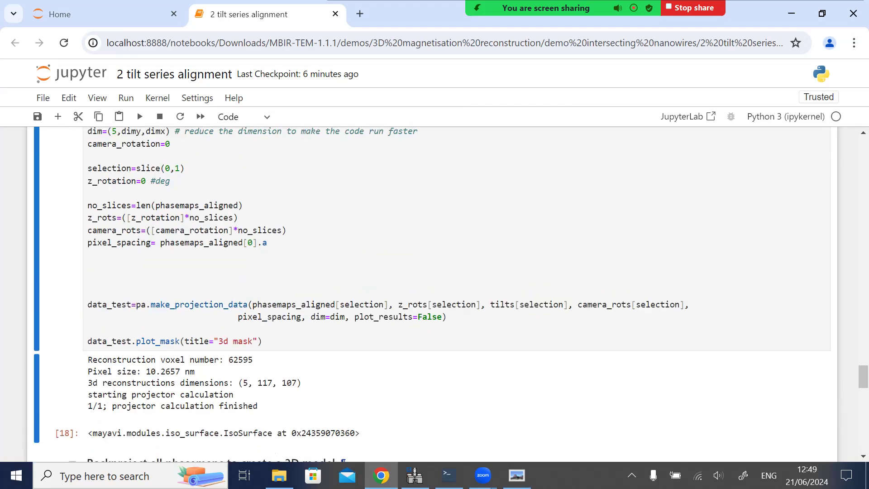
Step: Inspect the test 3d mask in the Mayavi scene from above, and close the scene window
left_click(516, 475)
left_click_drag(489, 204, 452, 239)
right_click(514, 468)
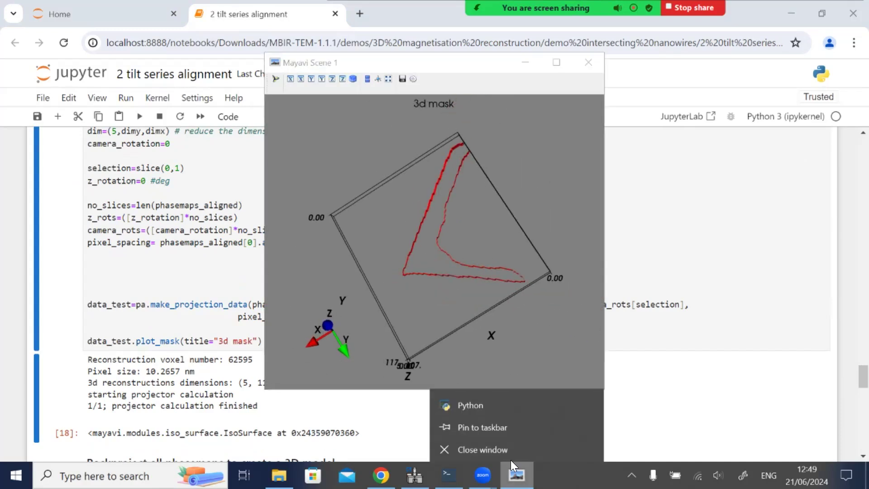
left_click(508, 451)
Step: Examine the reduced dim values in the "Backproject all phasemaps" cell against the test cell's reconstruction dimensions
scroll(318, 335, "down", 6)
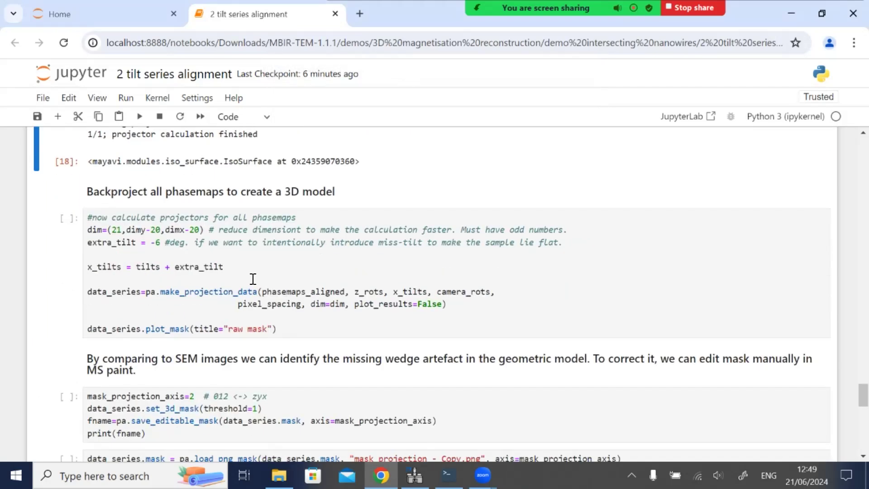
left_click(305, 277)
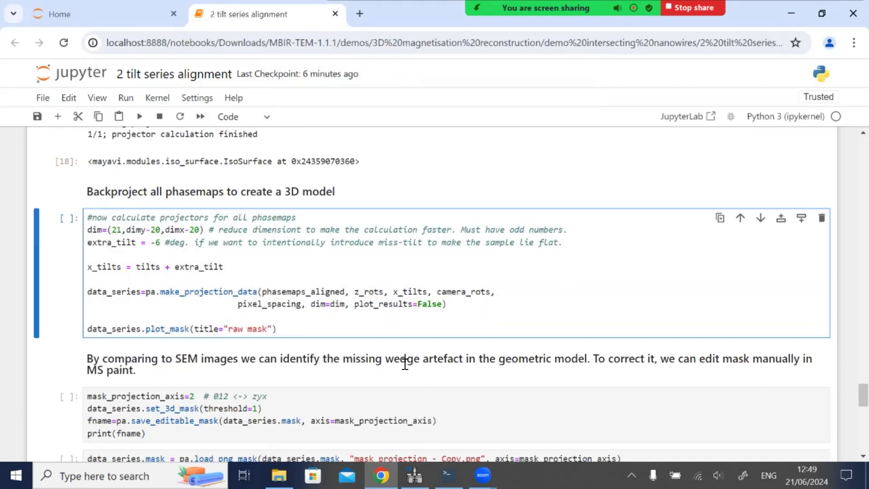
scroll(404, 361, "up", 3)
scroll(201, 377, "down", 3)
scroll(175, 295, "up", 3)
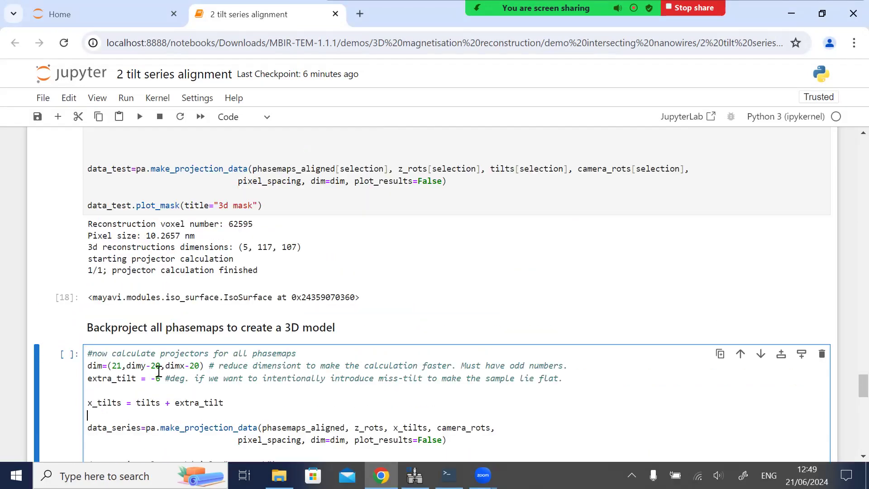
scroll(190, 374, "down", 2)
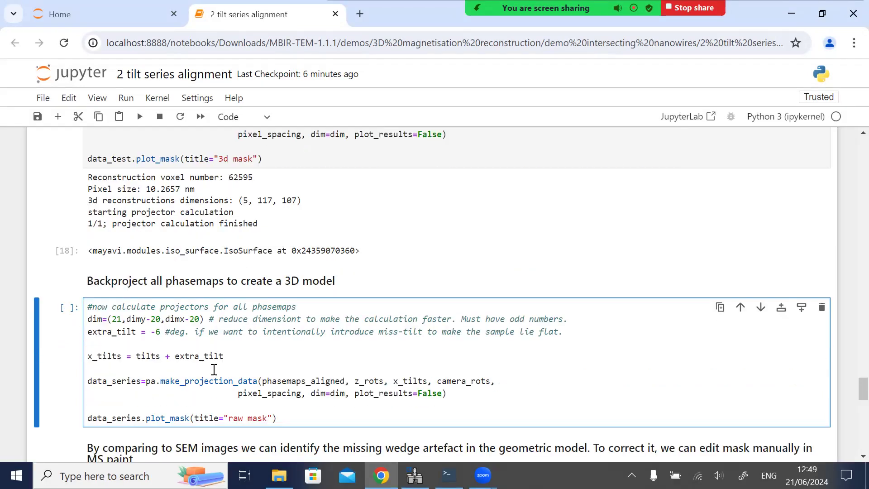
left_click_drag(205, 298, 121, 298)
left_click(152, 311)
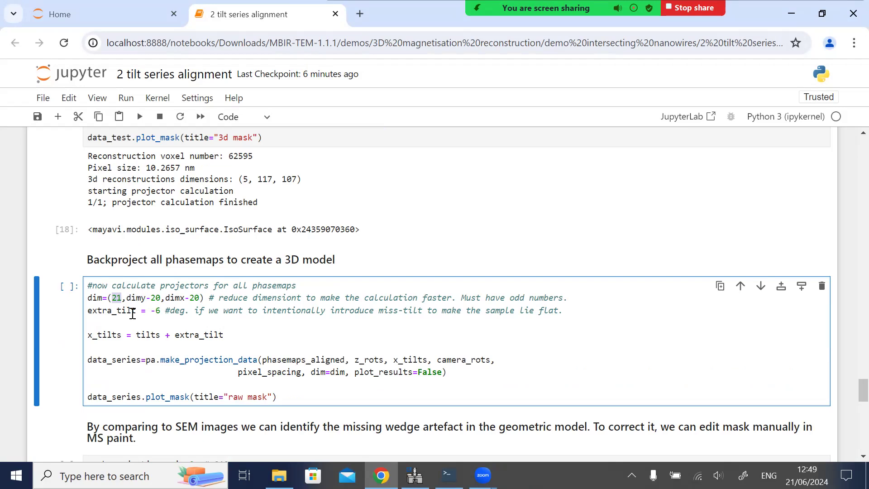
left_click(154, 335)
double_click(115, 298)
left_click(152, 316)
scroll(175, 329, "up", 3)
scroll(175, 329, "up", 2)
scroll(175, 330, "down", 5)
scroll(228, 306, "down", 3)
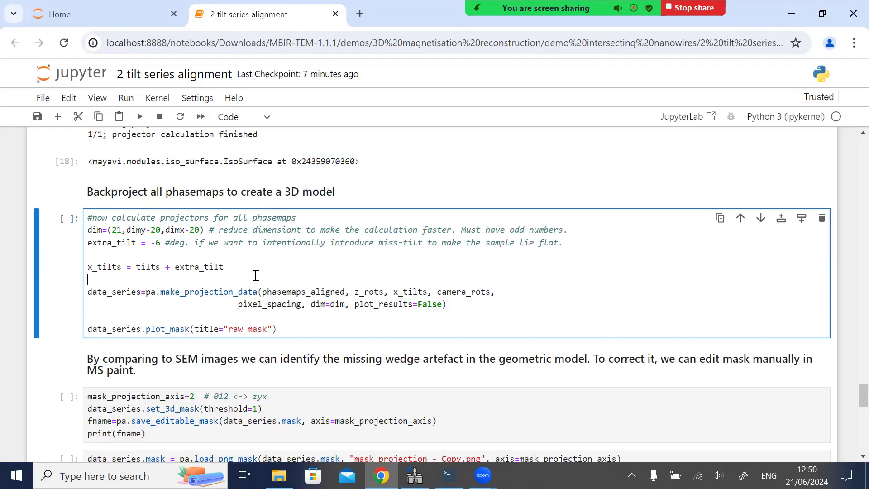
Step: Examine the extra_tilt setting and its comment in the cell that calculates projectors for all phase maps
left_click_drag(90, 240, 190, 242)
left_click(199, 242)
left_click(572, 243, "shift")
left_click(572, 243)
double_click(154, 243)
left_click(206, 241)
left_click(156, 242)
Step: Run the cell that backprojects all phase maps and plots the raw mask
left_click(439, 324)
key("ctrl+Return")
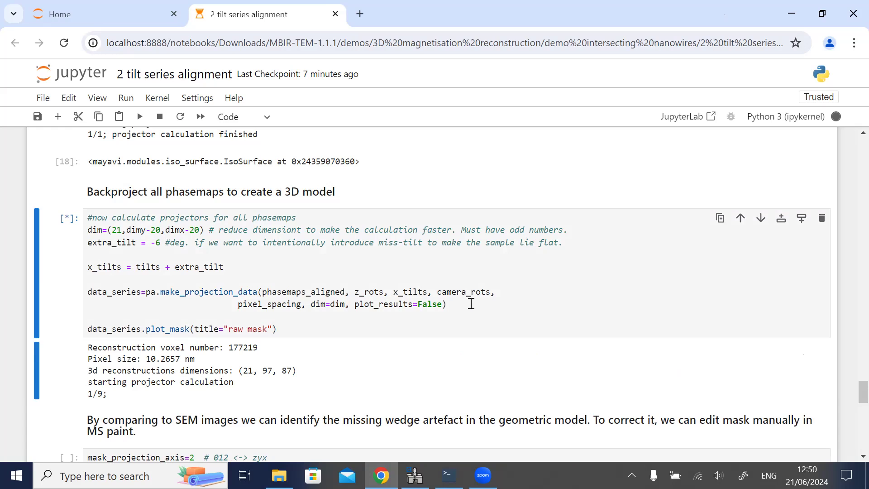
scroll(365, 287, "down", 3)
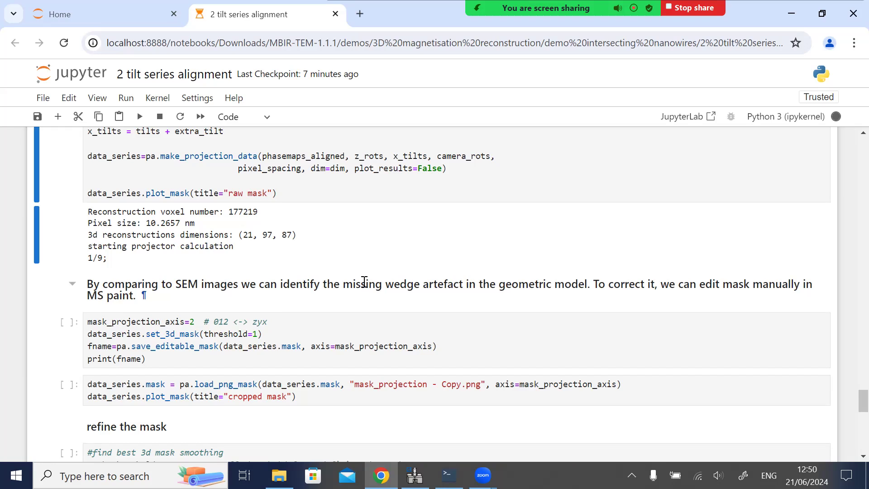
scroll(362, 284, "up", 1)
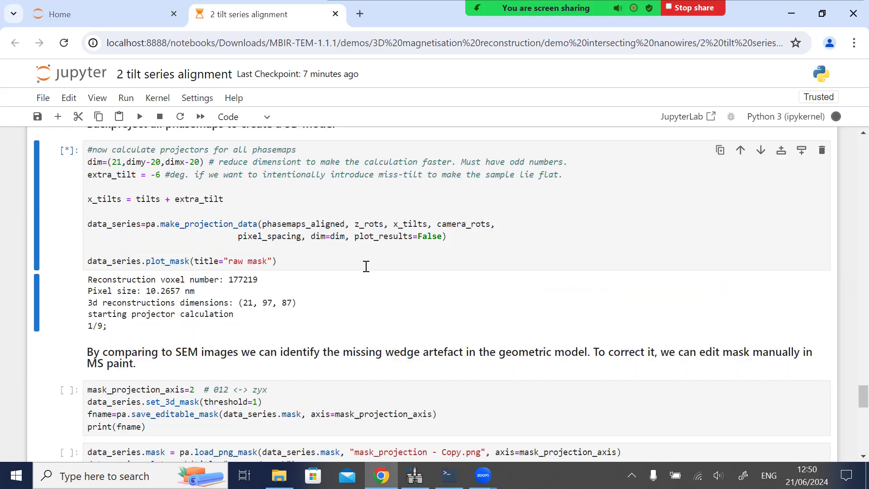
scroll(365, 266, "up", 1)
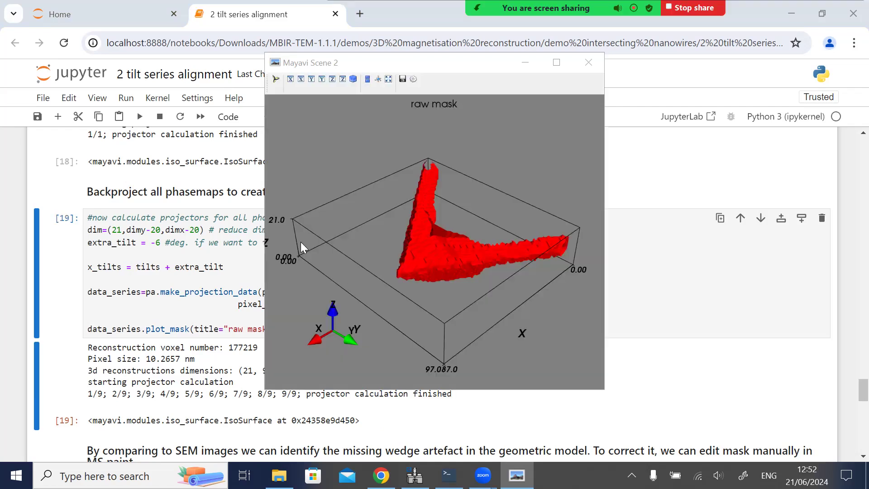
Step: Rotate the raw mask in the Mayavi scene to inspect the nanowires' shape from the side
left_click_drag(468, 305, 294, 324)
left_click_drag(363, 218, 410, 209)
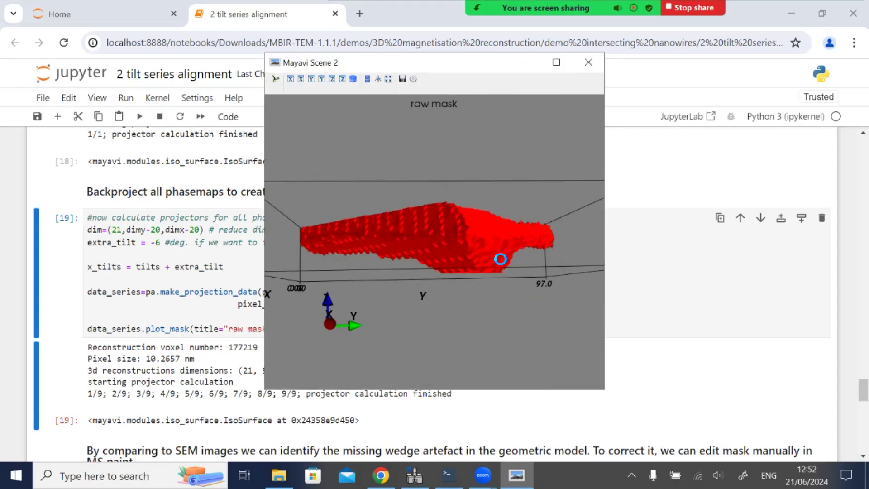
left_click_drag(501, 256, 465, 380)
Step: Open SEM image.dm4 from the supporting files folder in Digital Micrograph
left_click(415, 475)
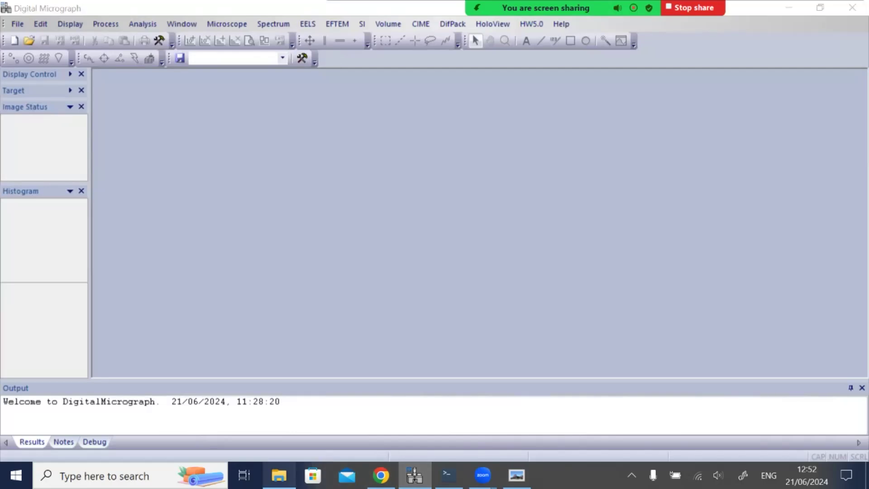
left_click(279, 476)
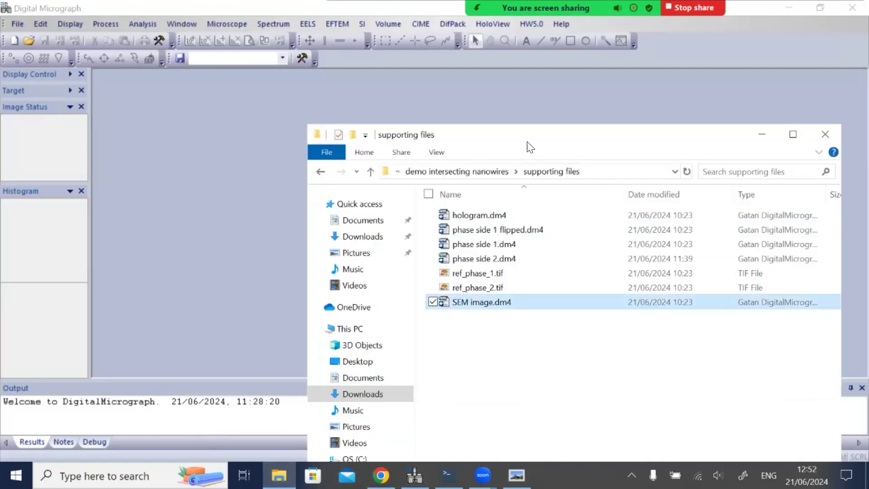
left_click_drag(528, 143, 270, 91)
left_click(217, 250)
double_click(217, 249)
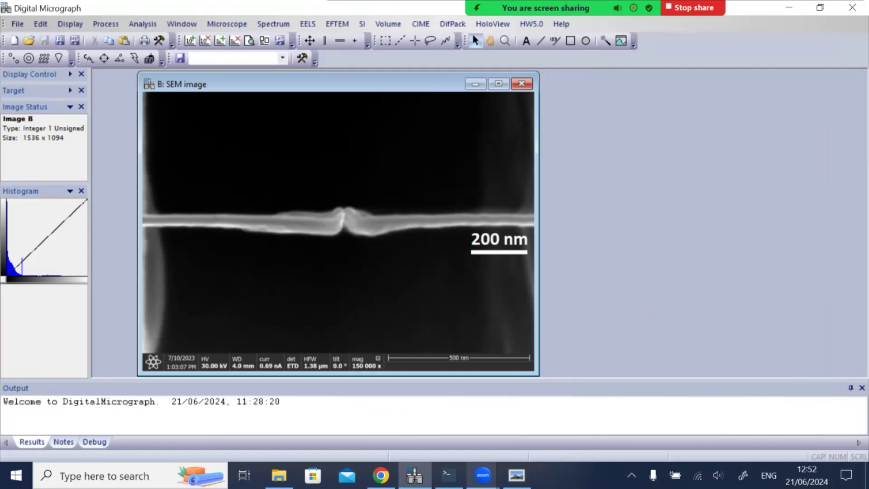
Step: Place the raw mask scene beside the SEM image and orient it for a side-view comparison
left_click(517, 476)
left_click_drag(494, 62, 664, 58)
left_click_drag(644, 227, 638, 261)
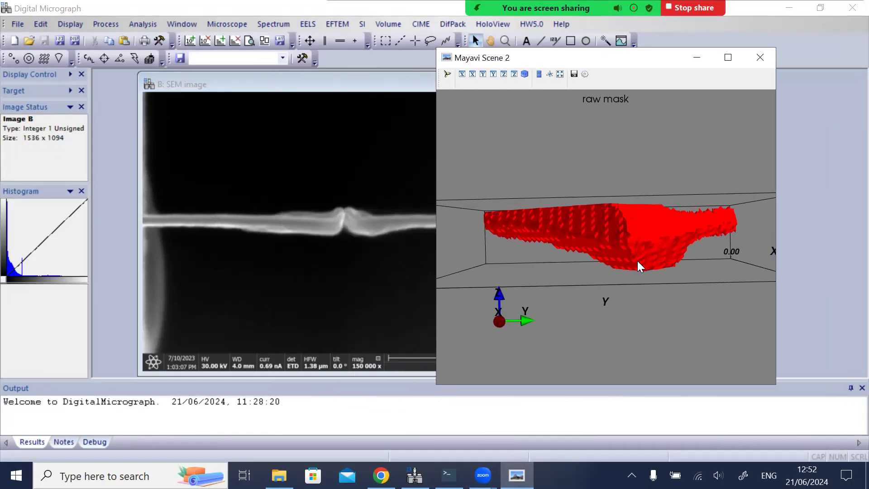
Step: Measure the nanowire's thickness in the SEM image beside the intersection, and compare it with the raw mask
left_click(346, 224)
left_click(554, 41)
mouse_move(341, 209)
left_mouse_down()
mouse_move(341, 239)
mouse_move(340, 224)
mouse_move(241, 229)
left_mouse_up()
left_click_drag(339, 219, 226, 230)
left_click(227, 240)
left_click(285, 281)
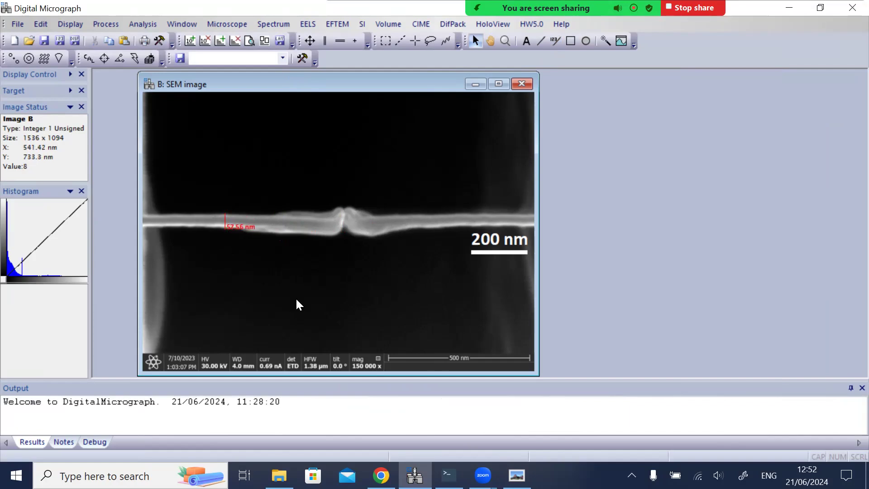
mouse_move(517, 476)
left_click(516, 417)
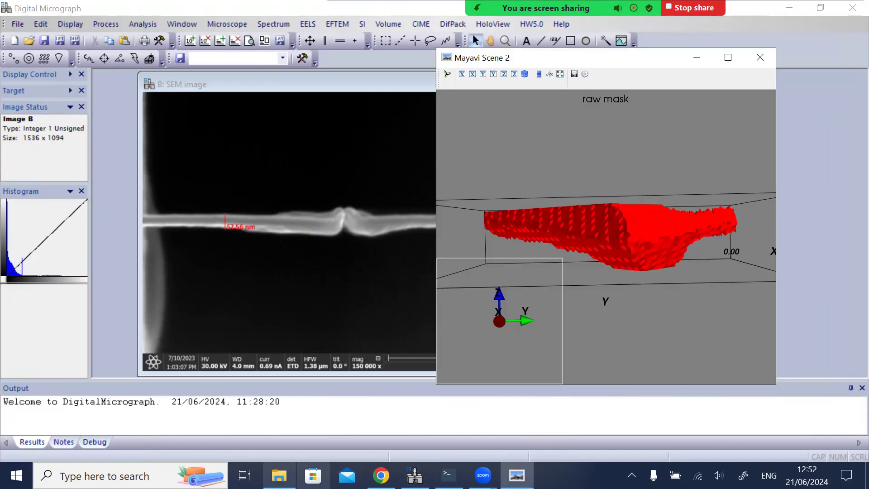
Step: Return to the notebook and run the cell that saves the editable mask projection with mask_projection_axis=2 and threshold=1
left_click(381, 476)
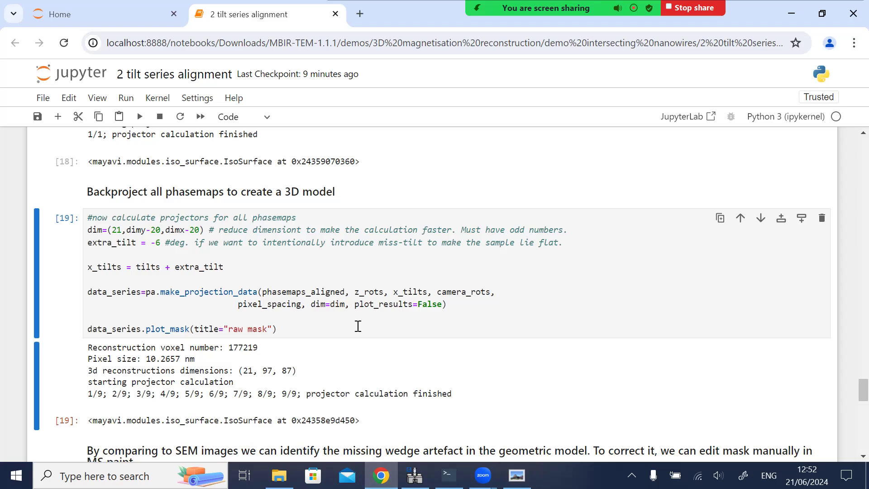
scroll(310, 323, "down", 3)
scroll(310, 323, "down", 2)
left_click(310, 323)
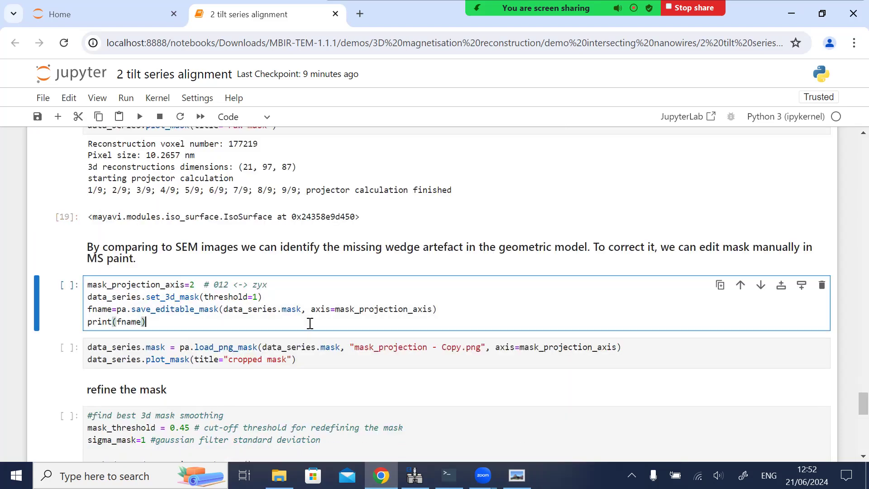
key("ctrl+Return")
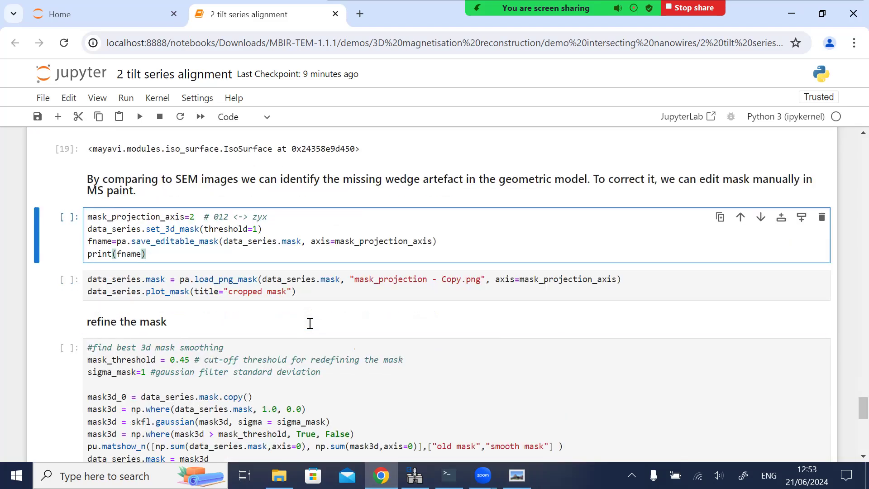
Step: Check the pixel size in the backprojection output and preview the mask projection figure
scroll(310, 323, "up", 2)
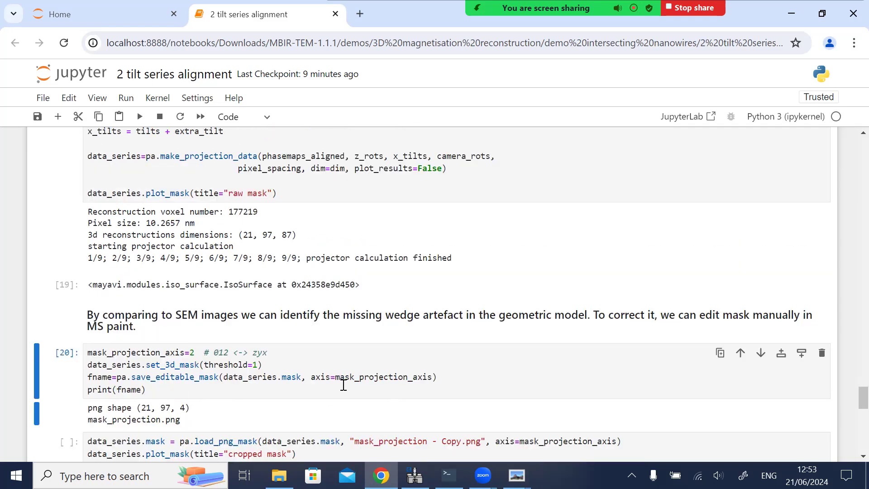
left_click_drag(146, 223, 180, 221)
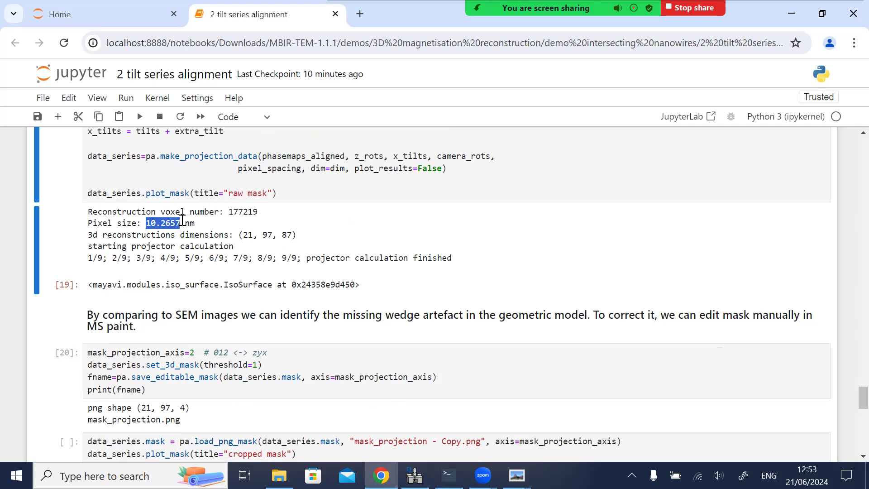
mouse_move(517, 475)
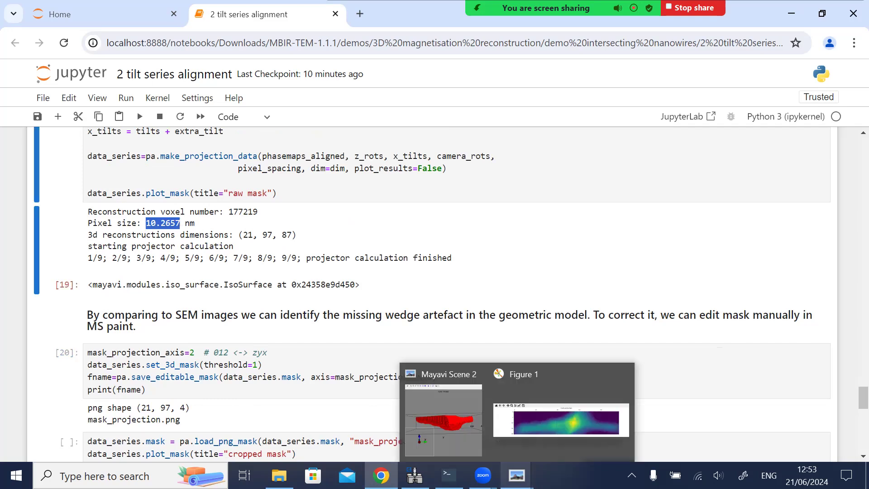
Step: Make a copy of mask_projection.png in the "demo intersecting nanowires" folder
mouse_move(279, 476)
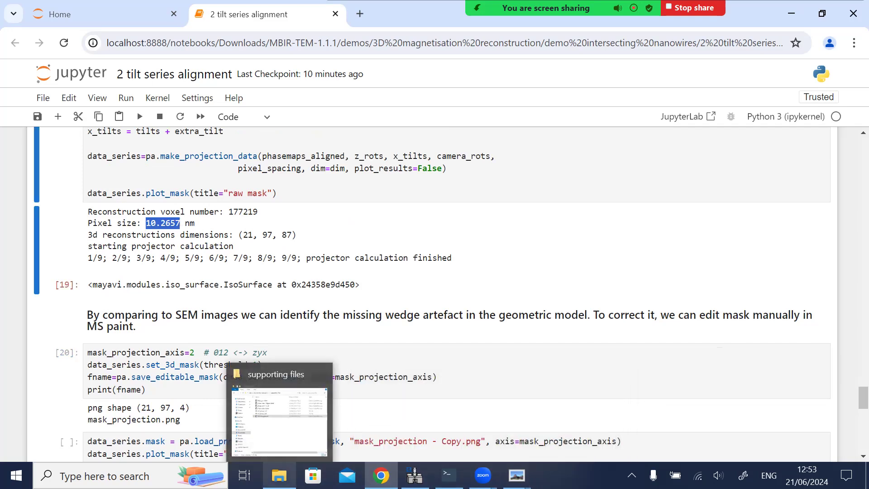
left_click(276, 423)
left_click(213, 119)
left_click(279, 386)
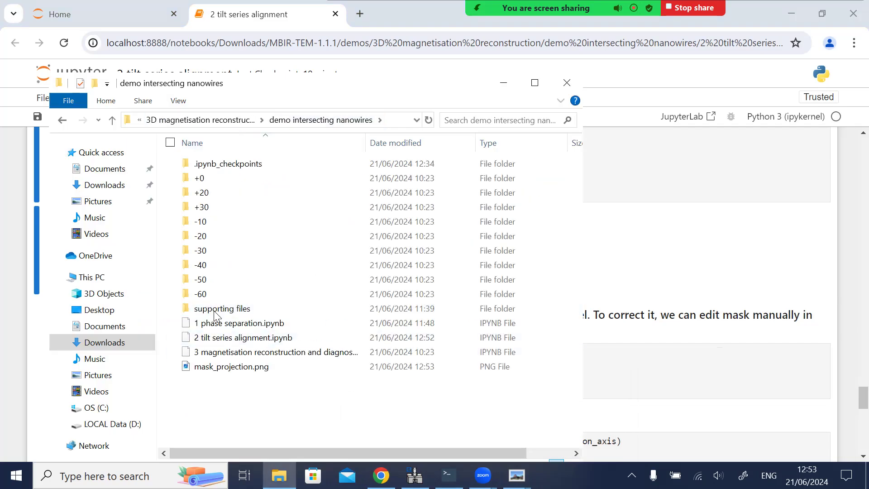
right_click(229, 370)
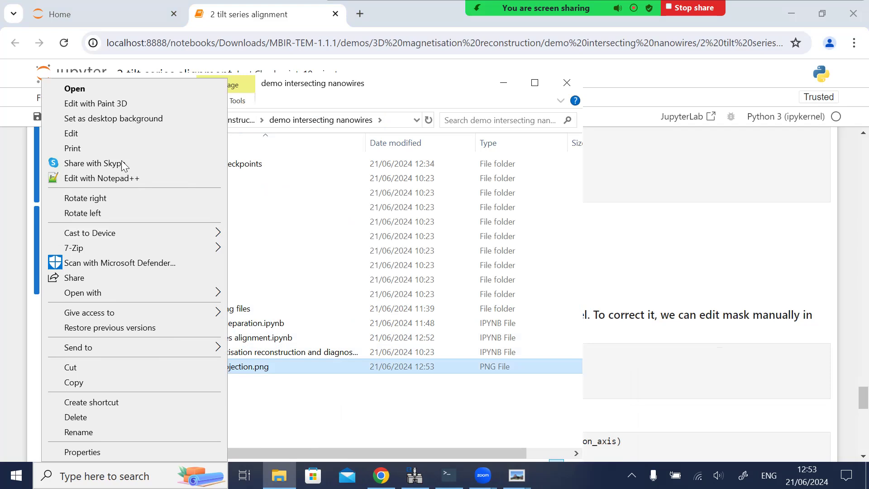
left_click(122, 382)
right_click(214, 406)
left_click(107, 278)
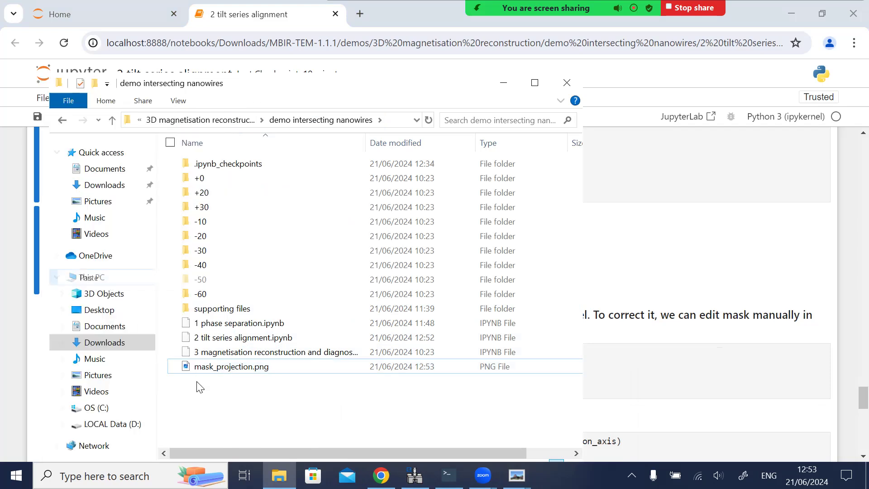
Step: Open "mask_projection - Copy.png" in Paint and clear a rectangle of about 55 × 6 px over the artefact along the image's upper edge
right_click(223, 367)
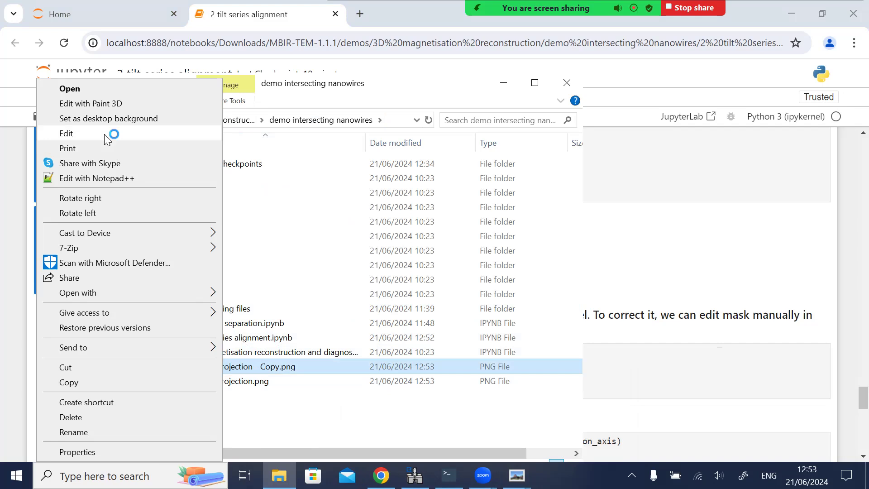
left_click(106, 136)
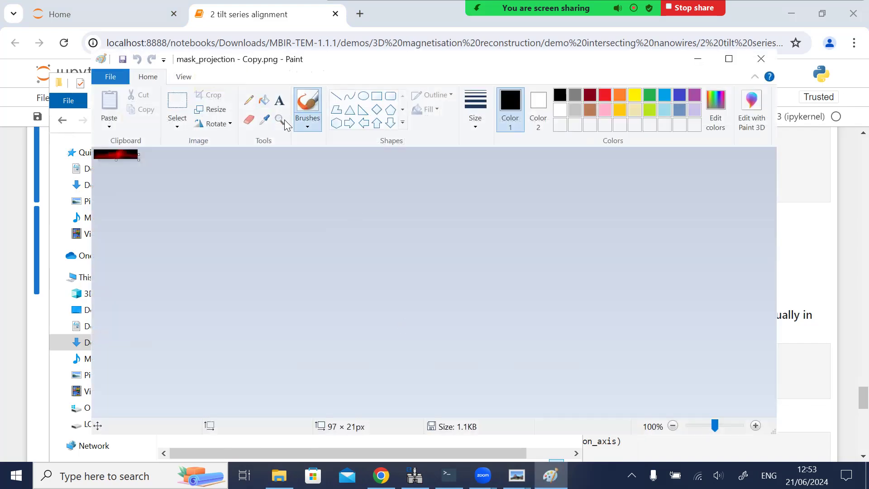
left_click(280, 119)
scroll(120, 154, "up", 7)
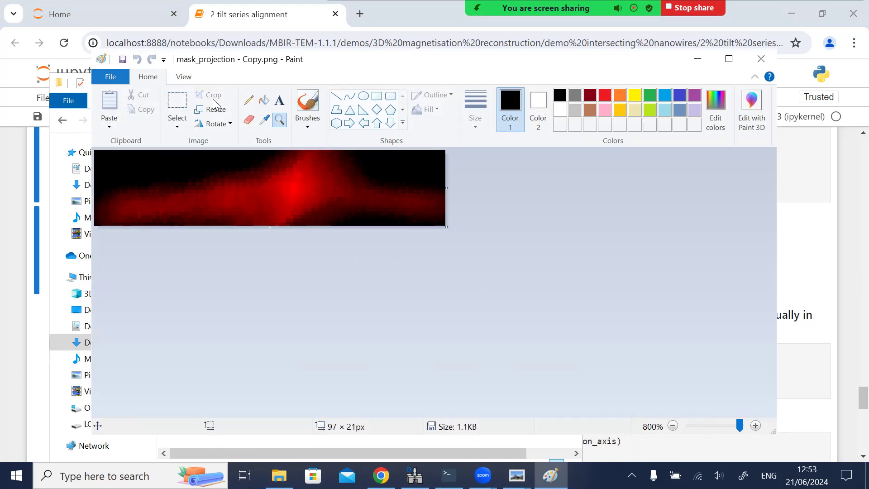
left_click(178, 102)
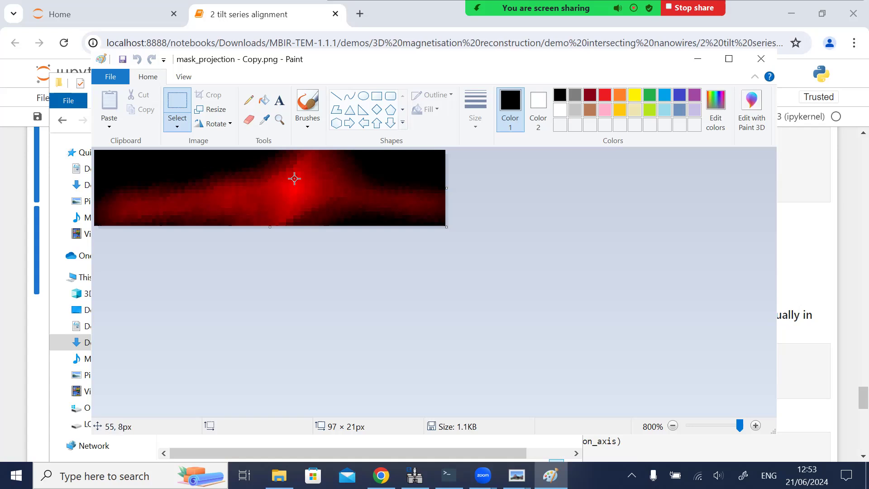
left_click_drag(226, 169, 422, 144)
key("Delete")
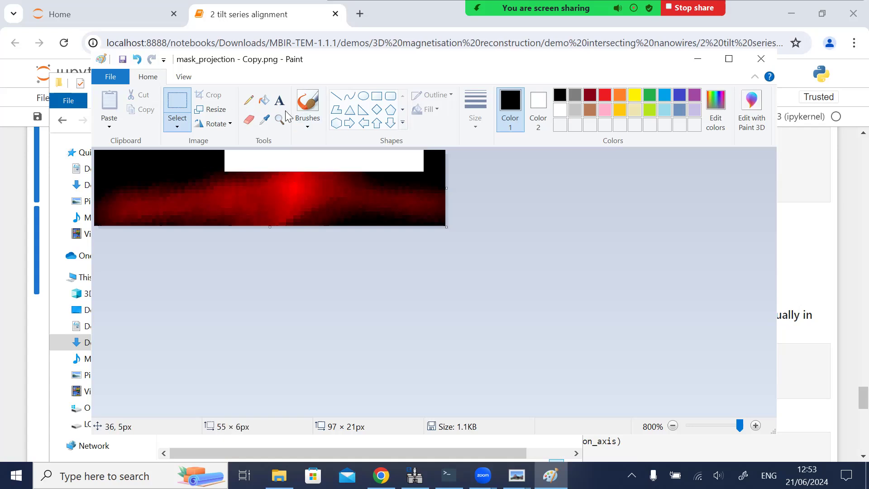
Step: Pencil a solid white stepped patch, about 40 px wide and 3 px high, along the image's lower edge beneath the intersection
left_click(249, 100)
left_click(559, 110)
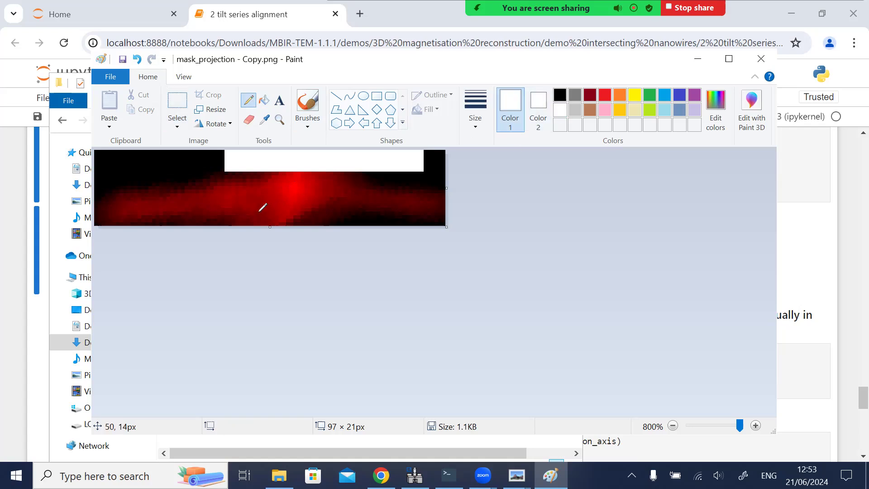
left_click_drag(233, 224, 377, 224)
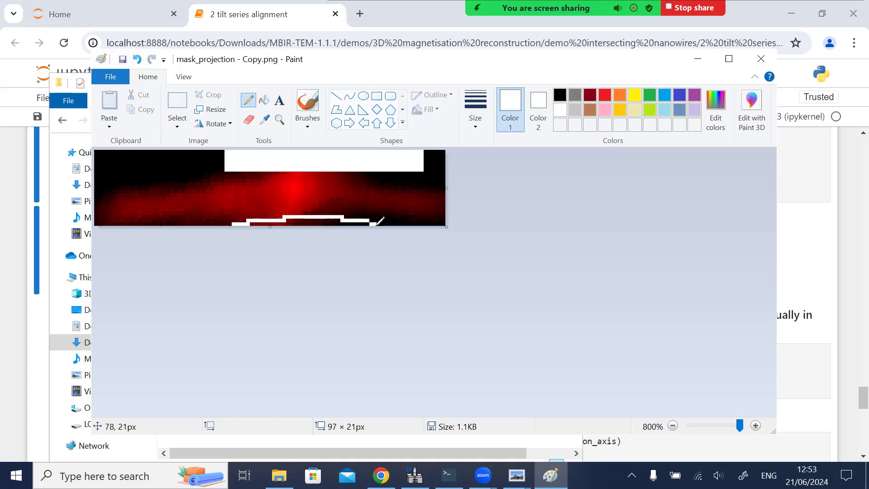
mouse_move(252, 224)
left_mouse_down()
mouse_move(364, 220)
mouse_move(308, 220)
mouse_move(335, 220)
mouse_move(328, 230)
left_mouse_up()
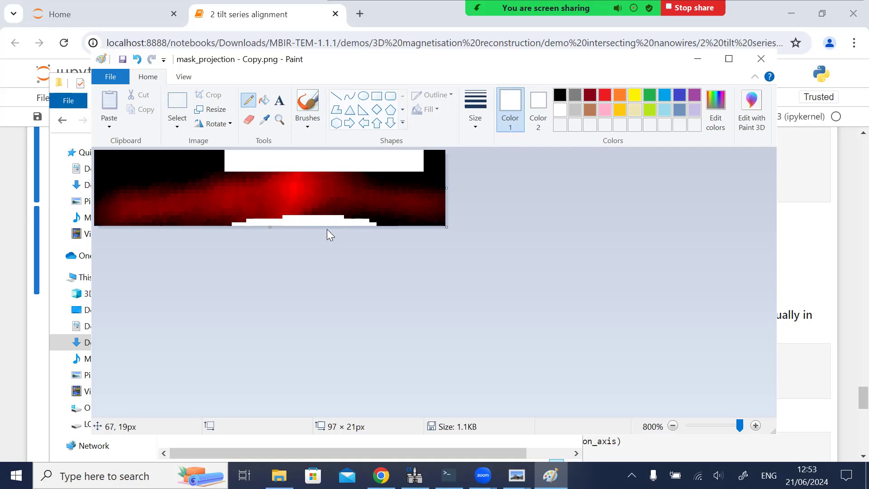
Step: Fill the white areas along the upper and lower edges with black
left_click(264, 100)
left_click(560, 95)
left_click(379, 163)
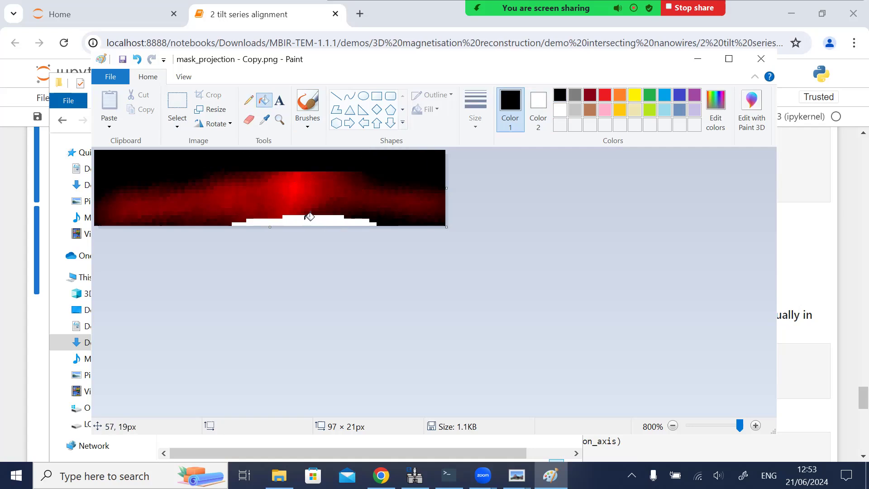
left_click(310, 218)
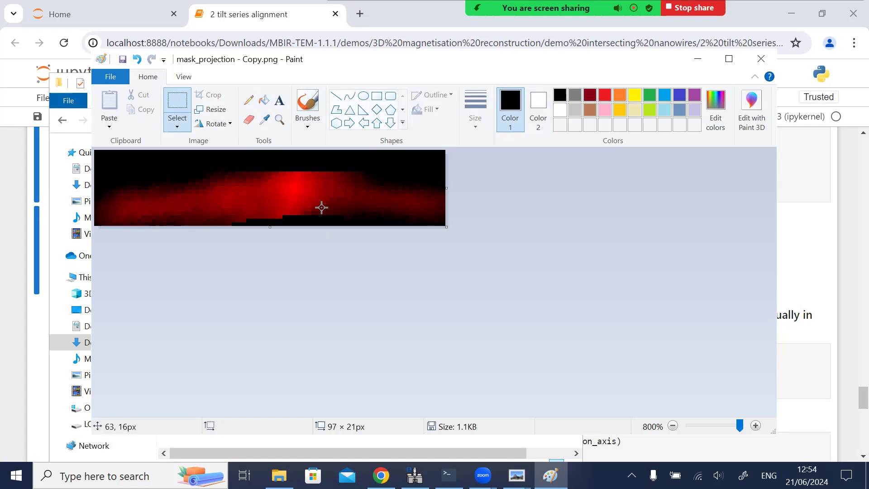
Step: Arrange the SEM image in Digital Micrograph beside the edited mask projection in Paint and compare the nanowire shapes
left_click(414, 475)
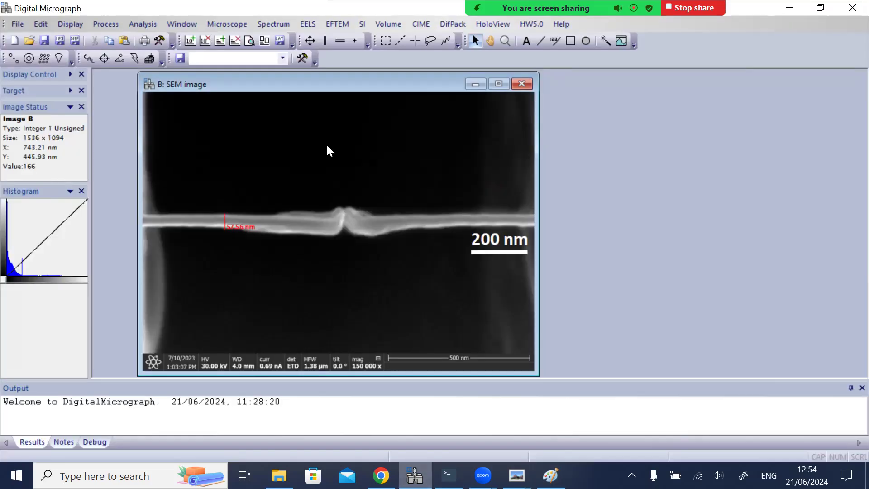
left_click_drag(340, 79, 579, 69)
key("alt+Tab")
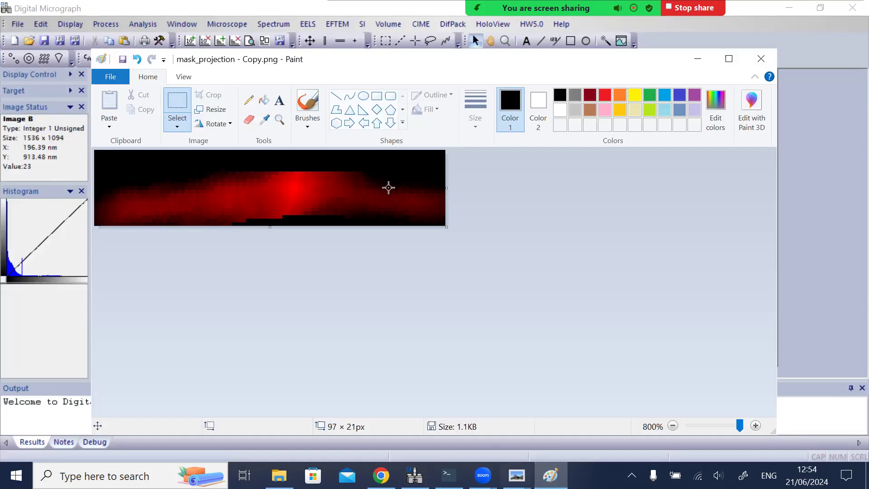
left_click_drag(778, 228, 461, 219)
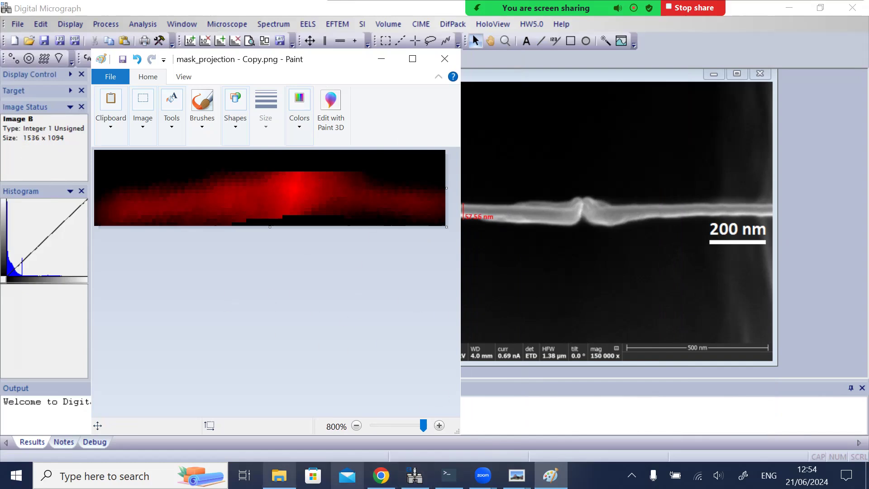
Step: Return to the notebook in Chrome and run the cell that loads "mask_projection - Copy.png" as the mask and plots the cropped mask
left_click(352, 453)
scroll(287, 390, "down", 3)
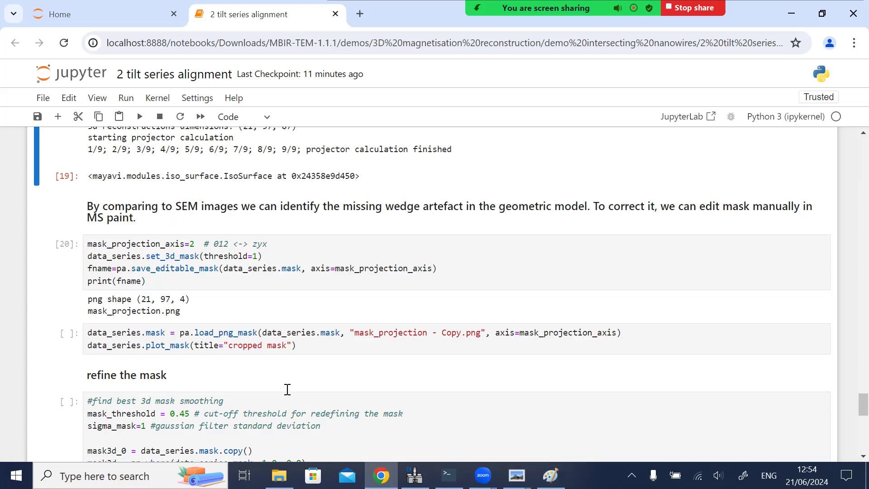
left_click(335, 316)
key("shift+Return")
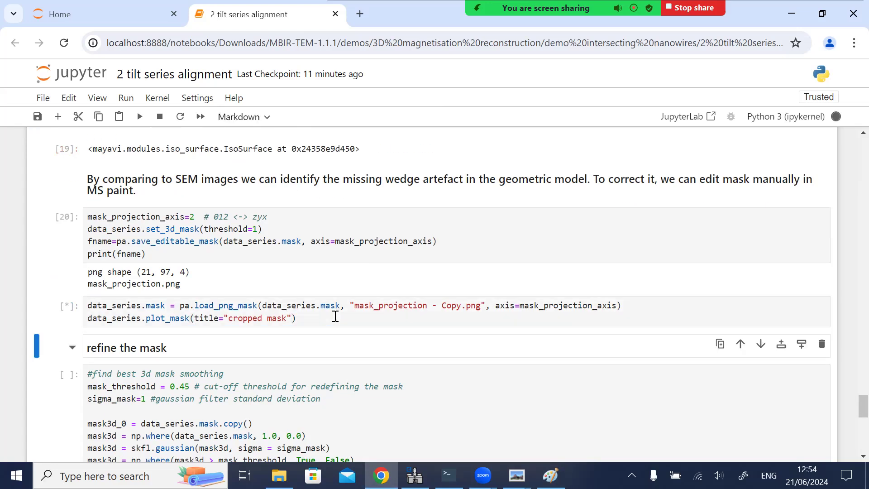
Step: Inspect the "sum of mask fix" figure and view the cropped 3-D mask from the side
mouse_move(516, 475)
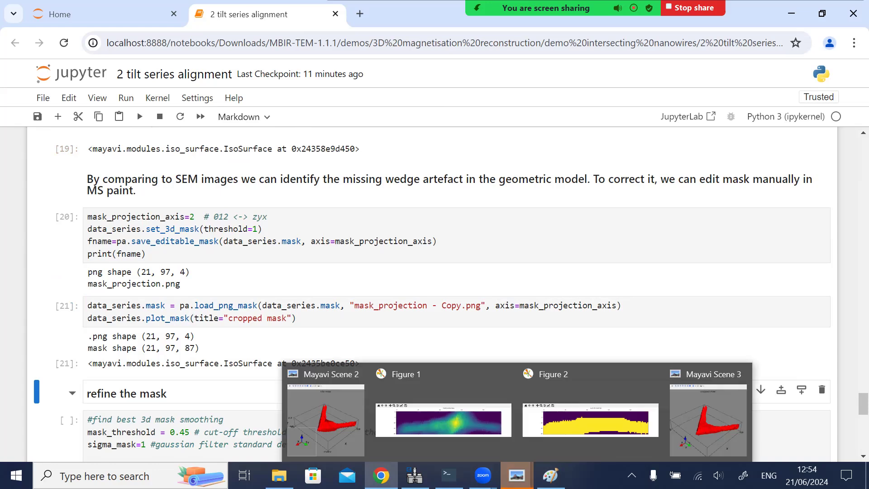
left_click(470, 399)
left_click(541, 439)
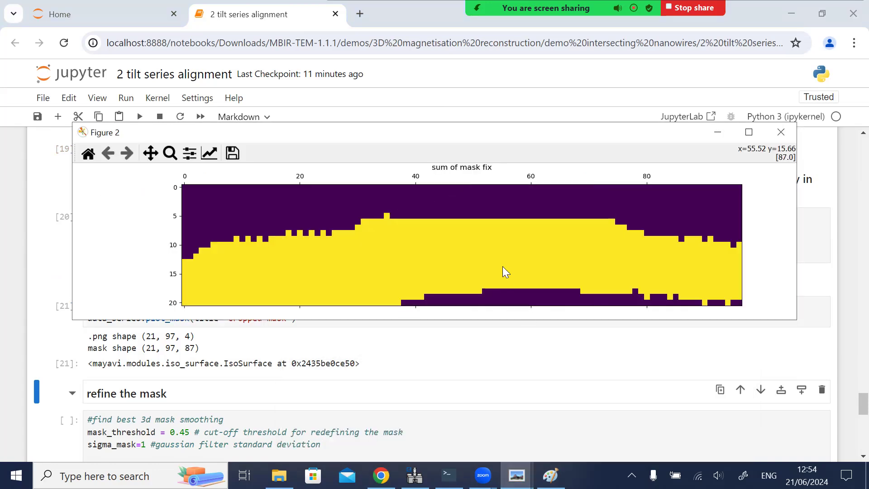
mouse_move(516, 475)
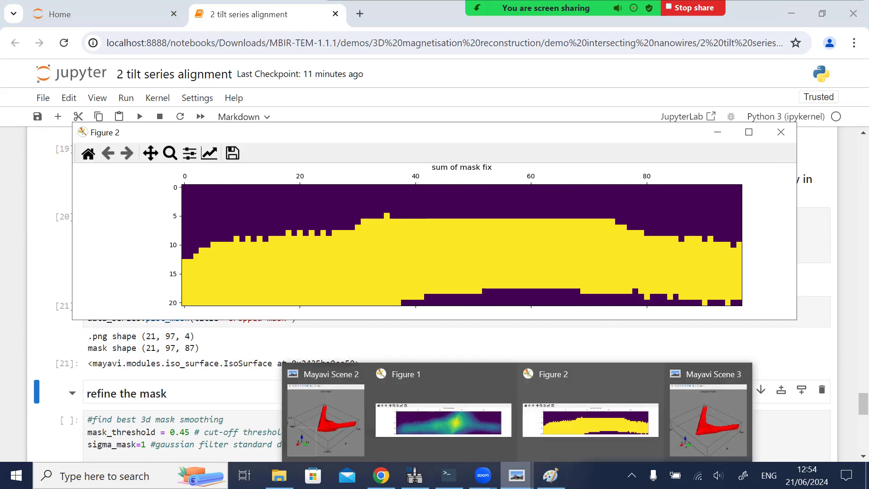
left_click(697, 413)
left_click_drag(505, 317, 413, 279)
Step: Place the cropped 3-D mask beside the SEM image, view it along the X axis, and compare its shape with the nanowire
left_click(551, 476)
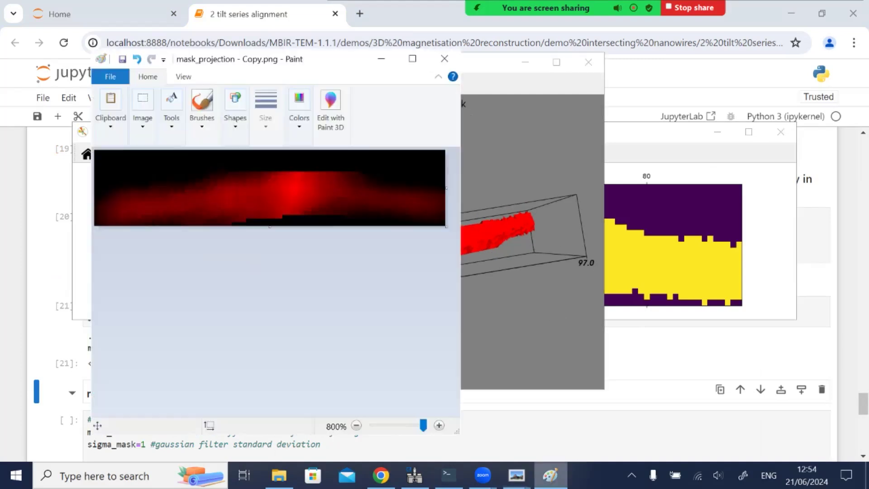
left_click(414, 476)
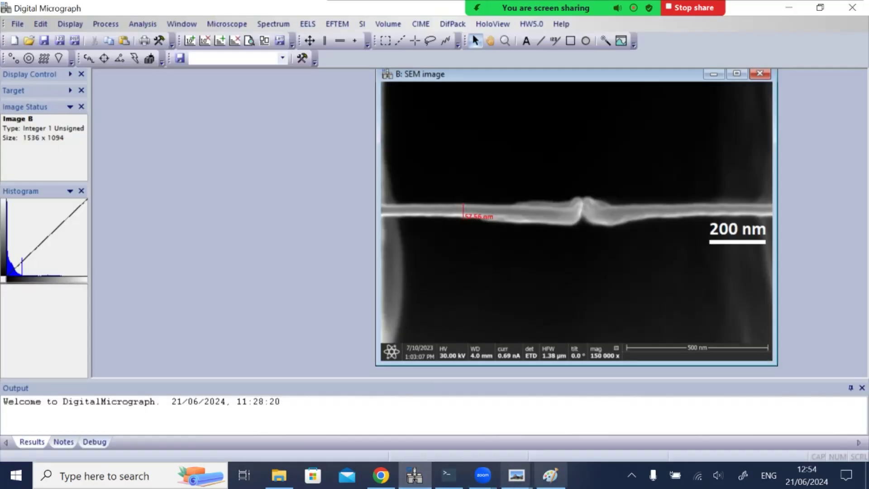
mouse_move(517, 475)
left_click(689, 416)
left_click_drag(412, 61, 281, 60)
left_click_drag(317, 159, 272, 254)
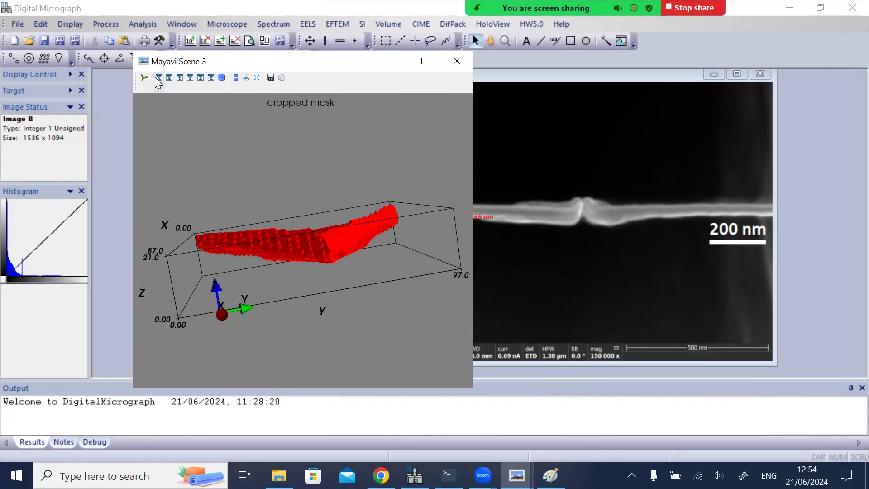
left_click(169, 78)
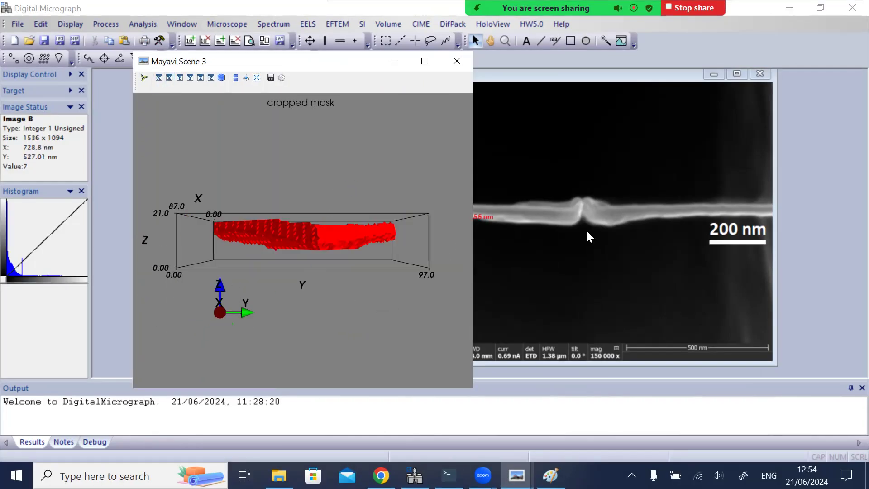
left_click_drag(559, 76, 634, 82)
left_click(549, 474)
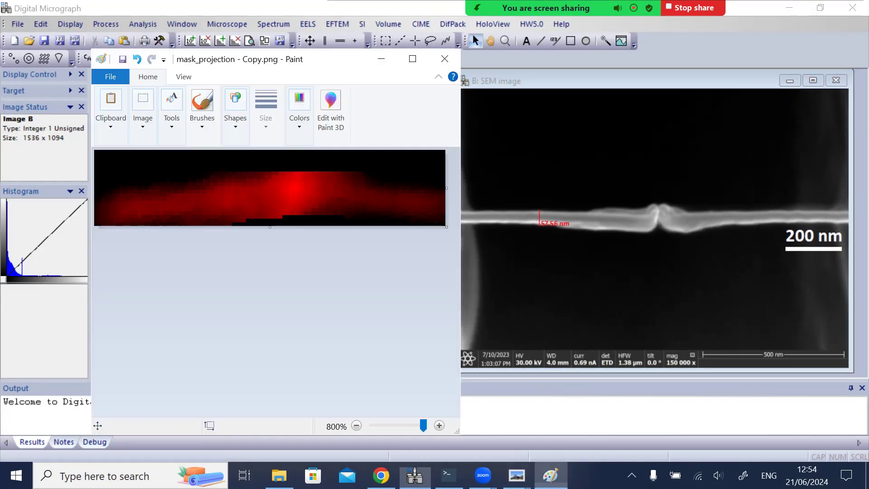
left_click(517, 475)
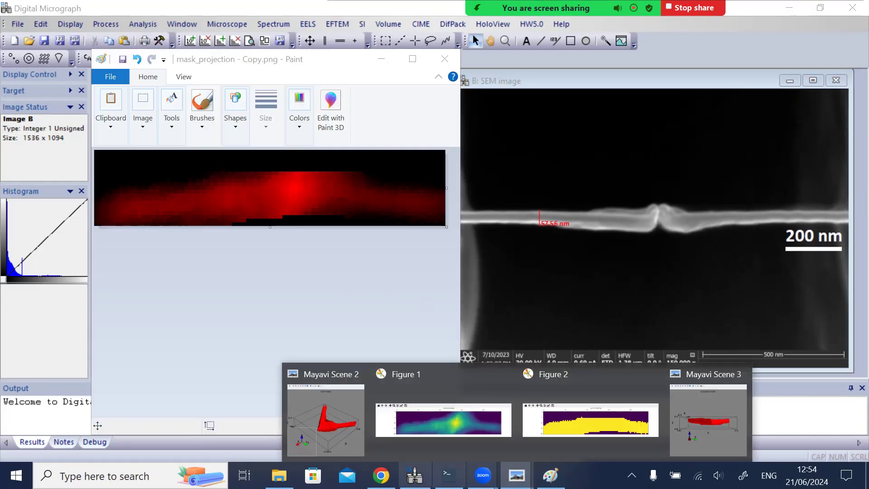
left_click(675, 416)
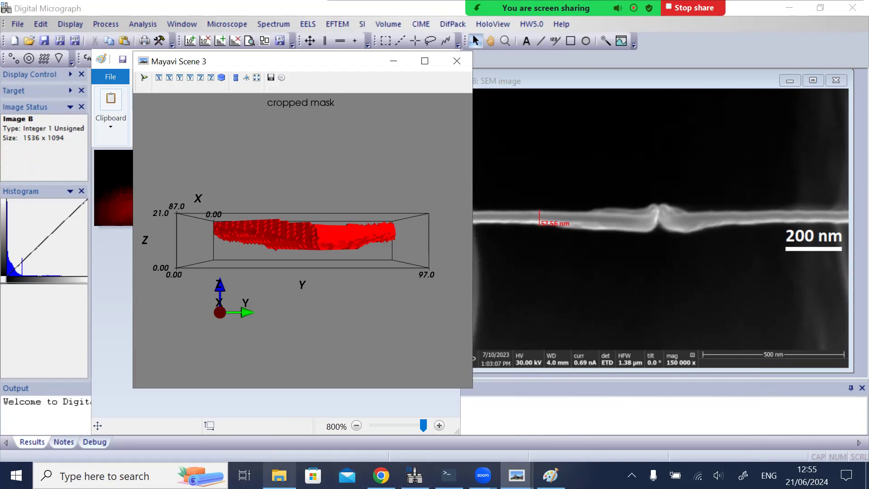
Step: Close all figure windows and run the notebook's mask smoothing cell with mask_threshold = 0.45 and sigma_mask=1
left_click(382, 475)
left_click(351, 302)
scroll(402, 301, "down", 3)
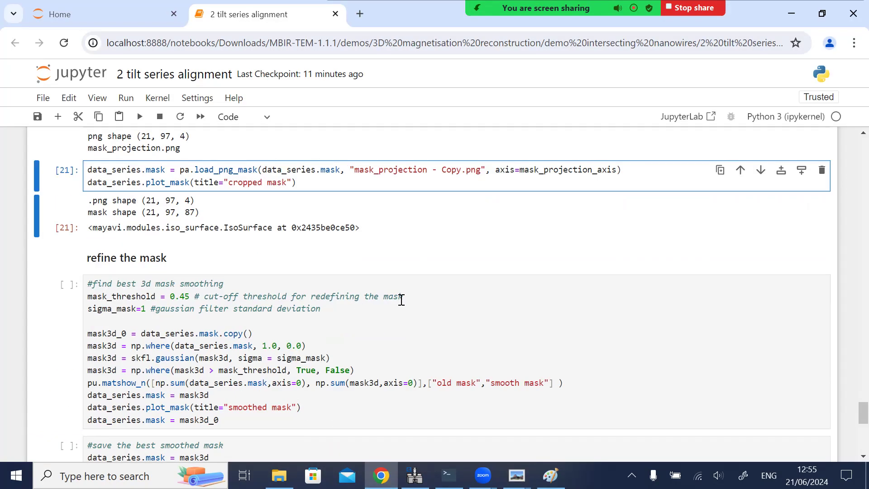
left_click(403, 302)
scroll(457, 310, "down", 3)
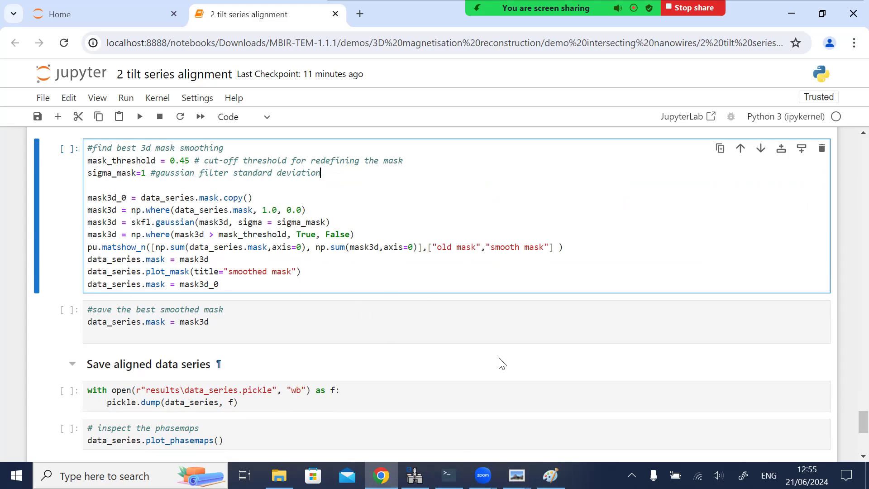
right_click(517, 475)
left_click(517, 452)
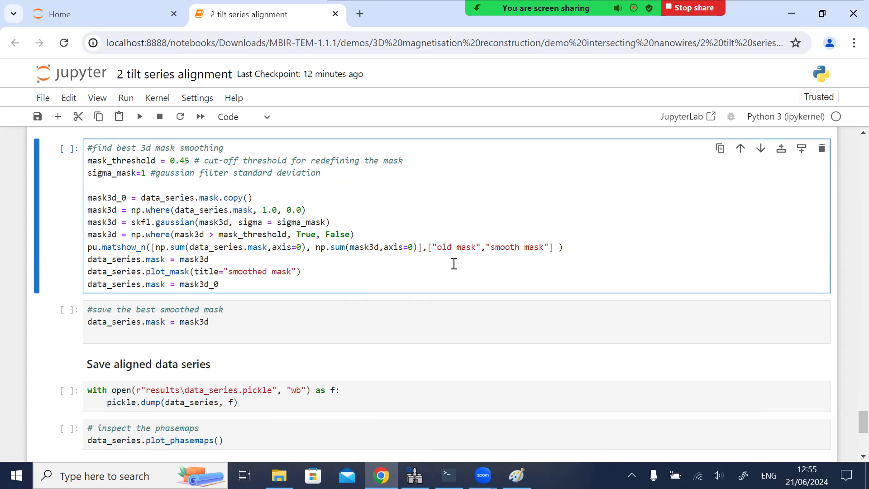
key("ctrl+Return")
Step: Compare the old and smooth mask figures, and rotate the smoothed 3-D mask to examine its surface
mouse_move(551, 475)
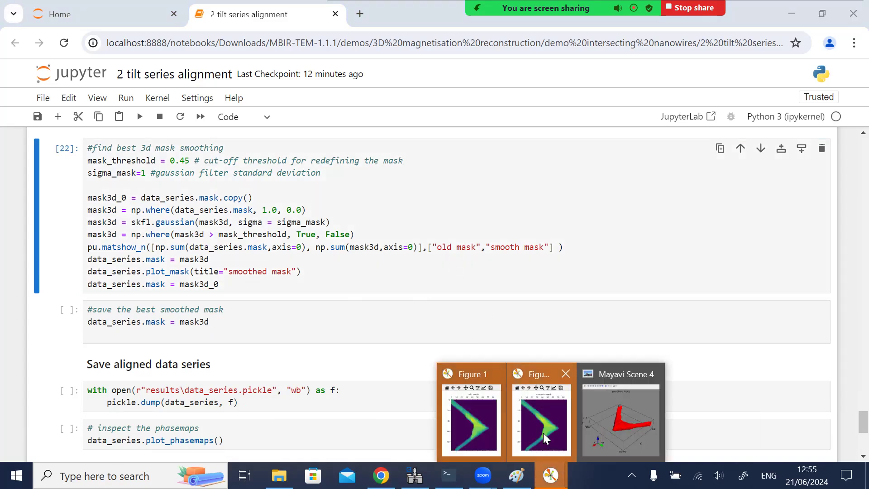
left_click(484, 433)
left_click(525, 415)
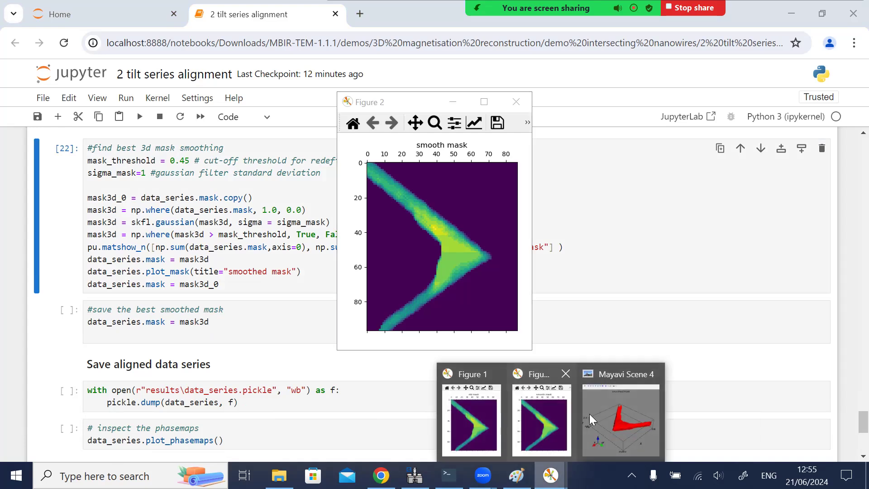
left_click(618, 414)
left_click_drag(449, 293, 91, 356)
Step: Run the cell that saves the best smoothed mask as data_series.mask = mask3d
left_click(183, 322)
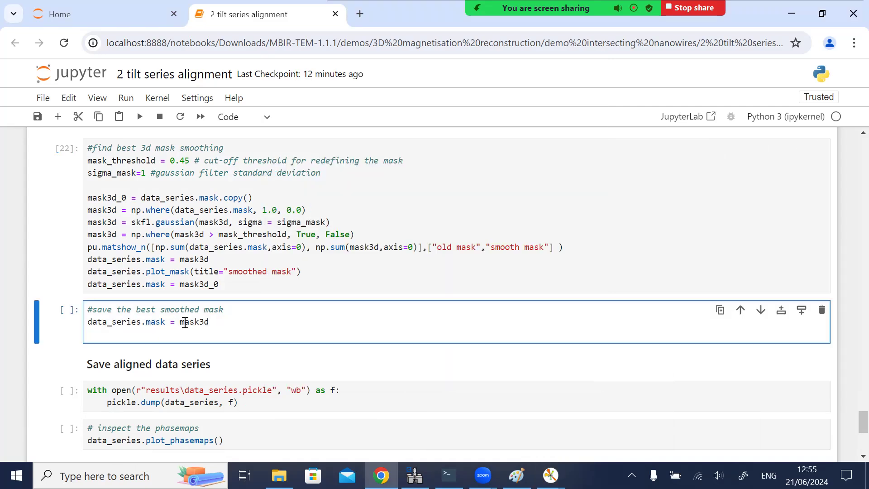
key("shift+Return")
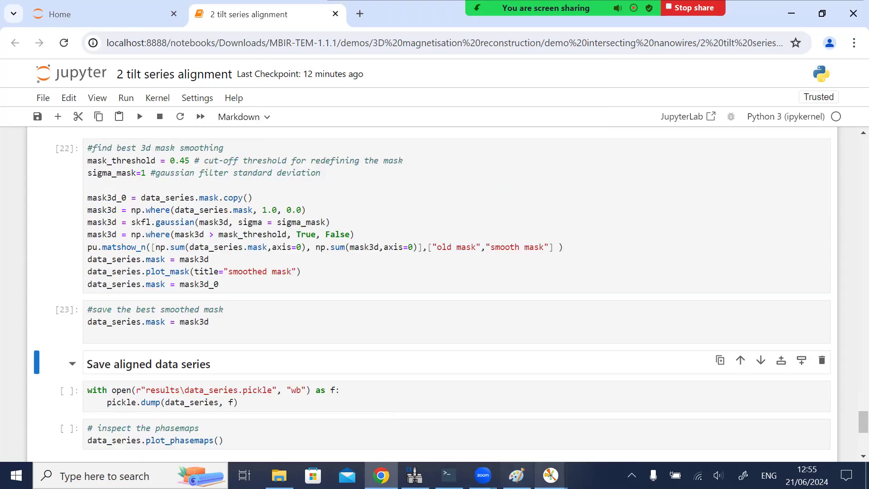
Step: Review the smooth mask figure against the old mask, keeping it beside the mask_threshold value in the smoothing cell
mouse_move(551, 475)
left_click(508, 423)
left_click(183, 158)
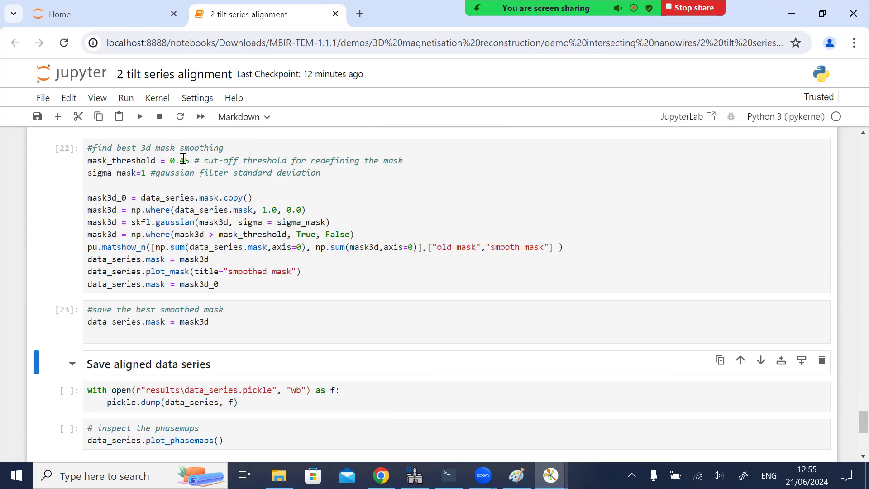
mouse_move(550, 475)
left_click(543, 407)
left_click_drag(410, 102, 534, 110)
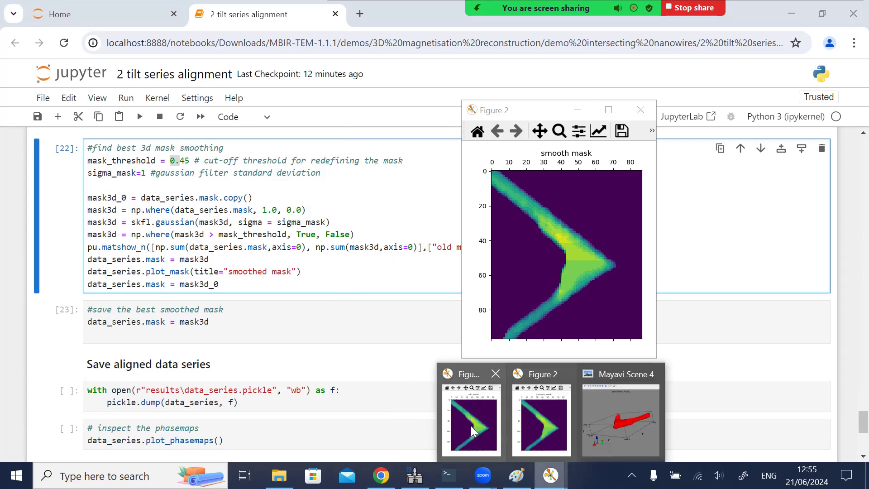
left_click(540, 420)
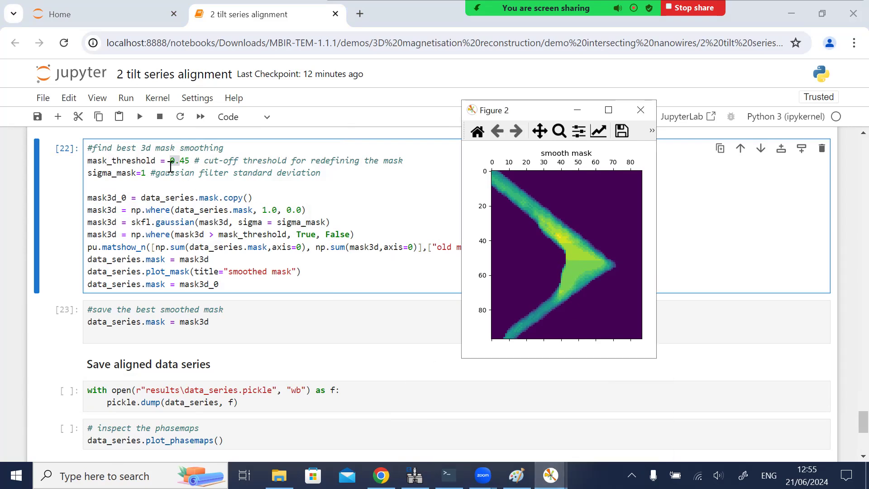
Step: Try to save the aligned data series by running the cell that dumps it to results\data_series.pickle
left_click(154, 167)
left_click_drag(167, 161, 197, 161)
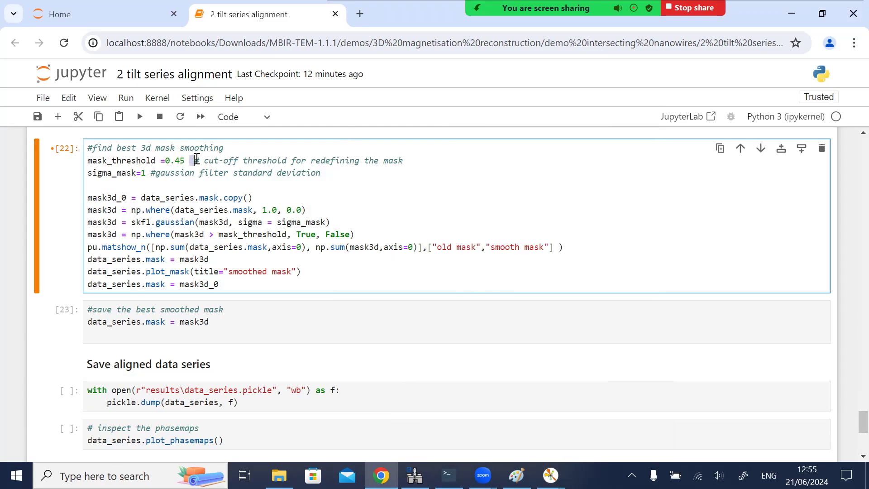
left_click(358, 322)
scroll(322, 352, "down", 4)
left_click(368, 209)
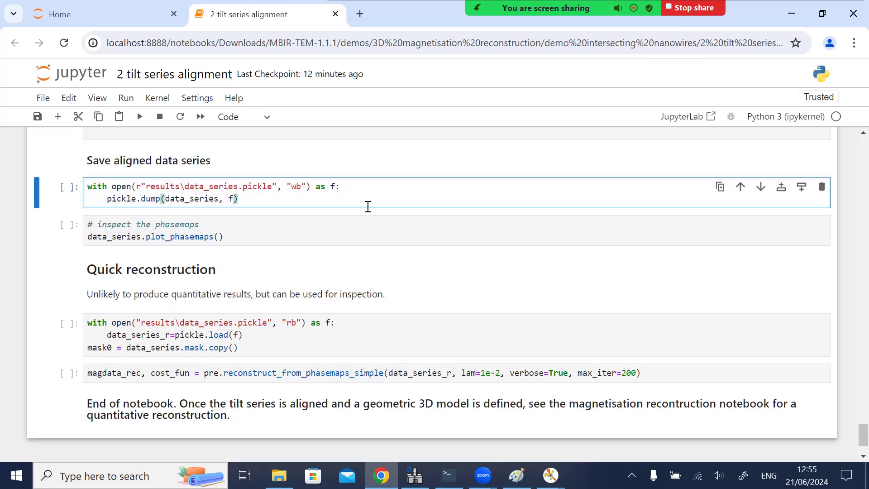
key("shift+Return")
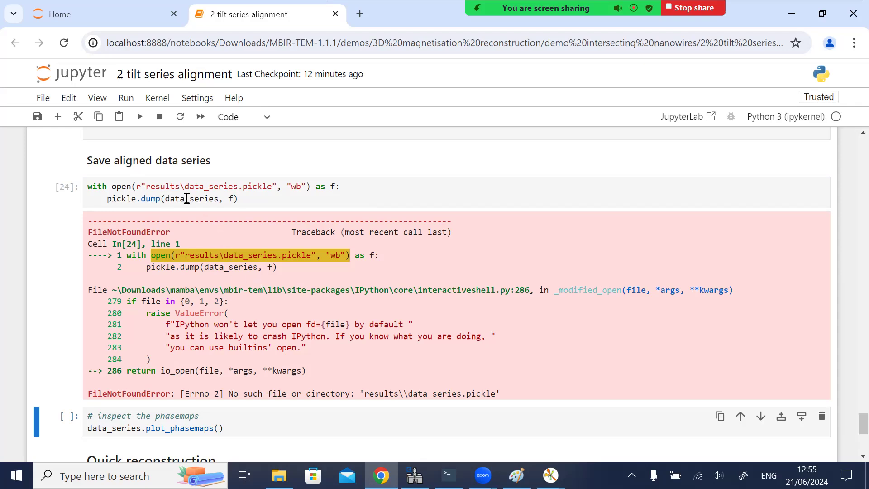
Step: Change the output path in the save cell to .\results\data_series.pickle and run the cell again
left_click(147, 188)
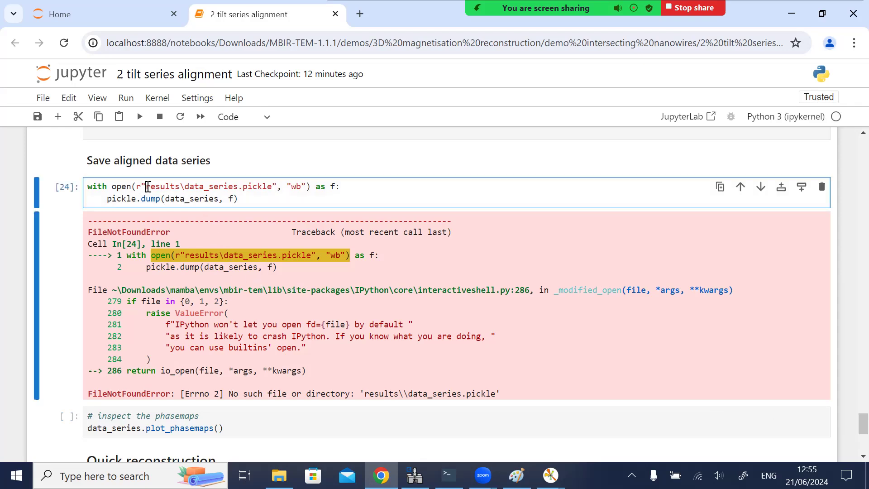
type(".\\")
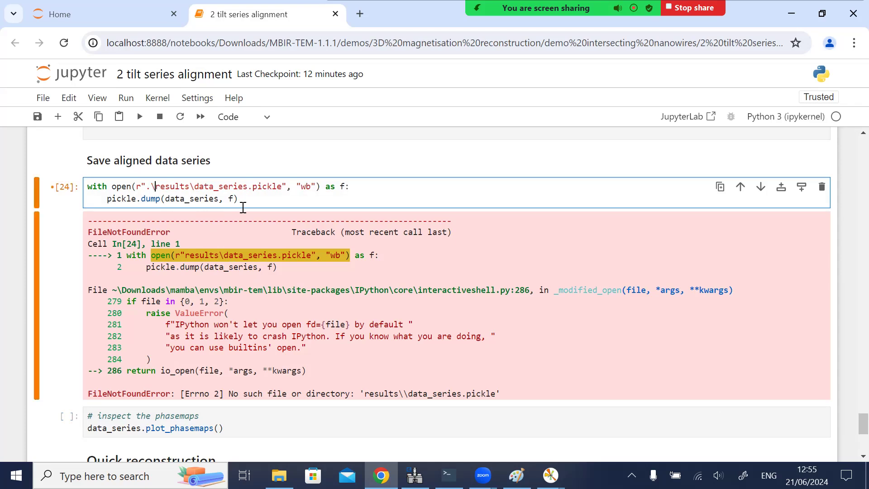
left_click(243, 208)
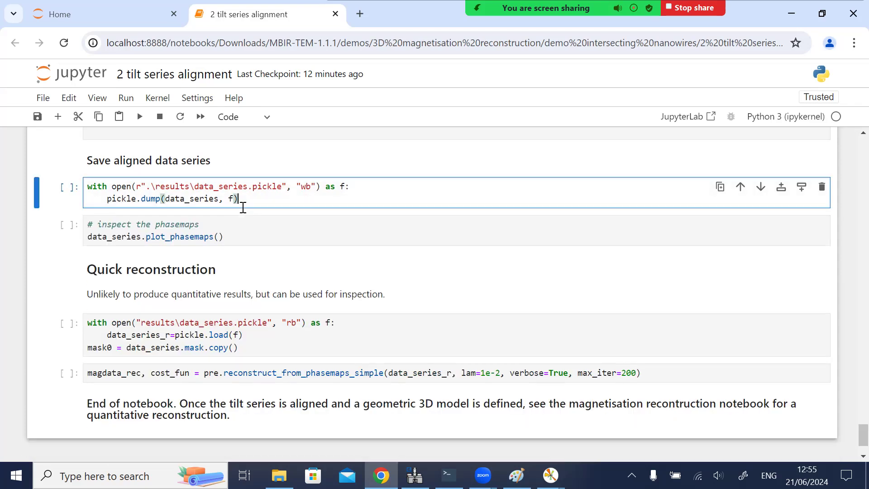
key("ctrl+Return")
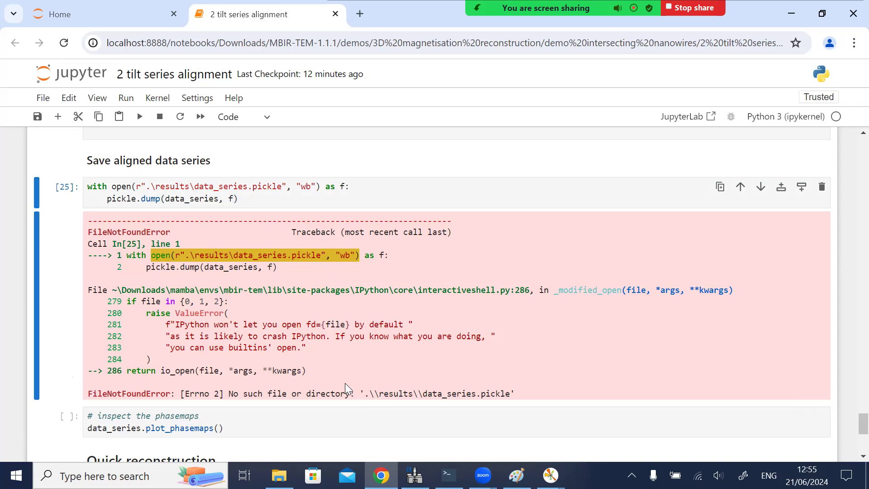
Step: In File Explorer, create a new folder named results inside the demo intersecting nanowires folder
mouse_move(279, 475)
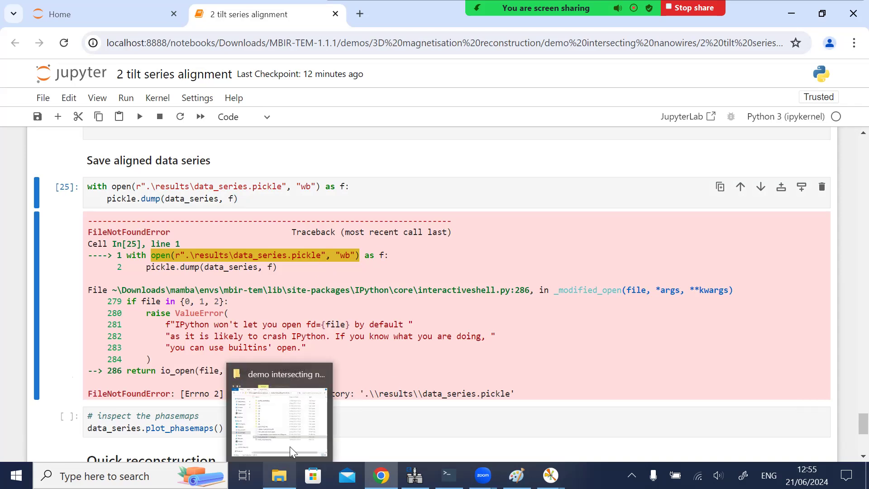
left_click(291, 445)
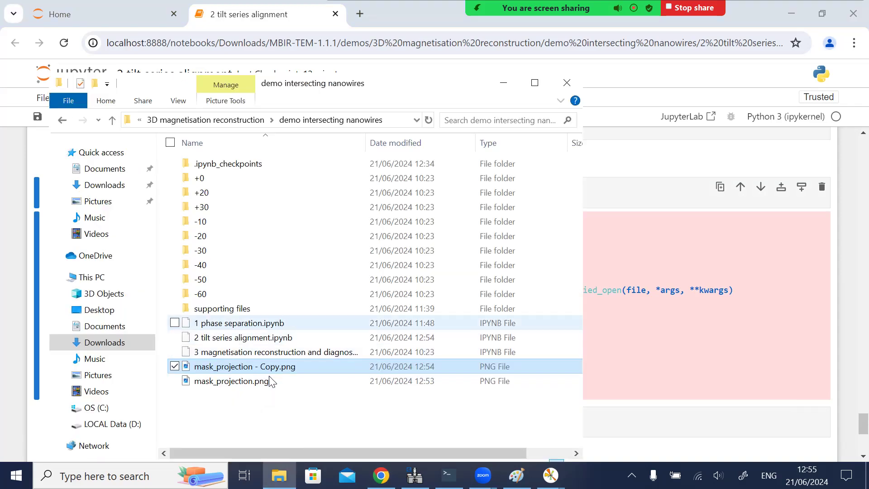
right_click(226, 405)
mouse_move(169, 377)
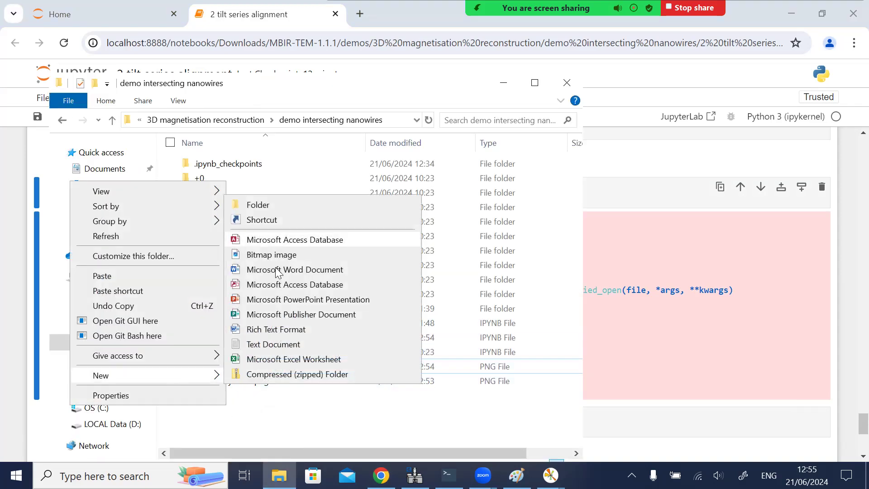
left_click(285, 209)
type("re")
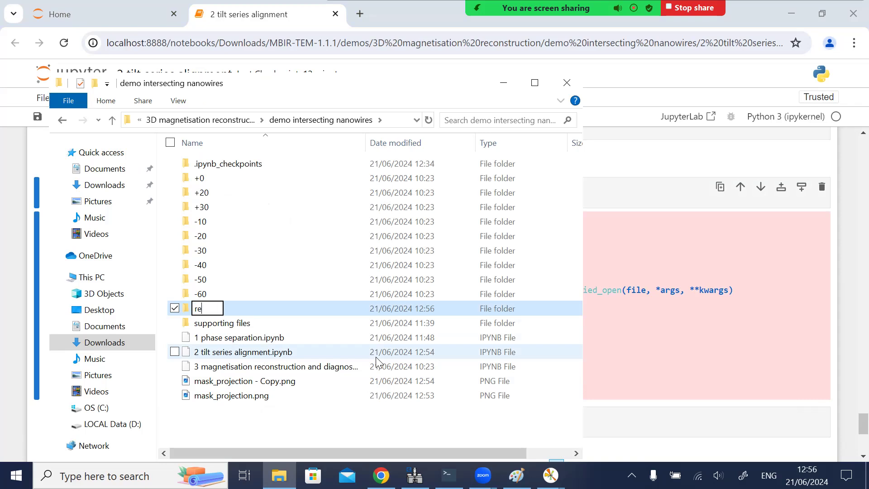
type("sults")
key("Return")
Step: Return to the notebook and rerun the cell that pickles data_series to .\results\data_series.pickle
left_click(636, 162)
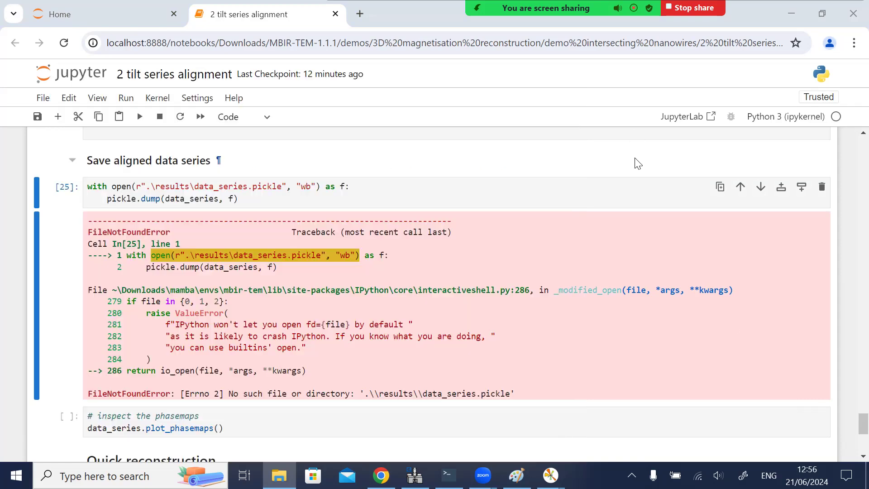
key("shift+Return")
key("ctrl+Return")
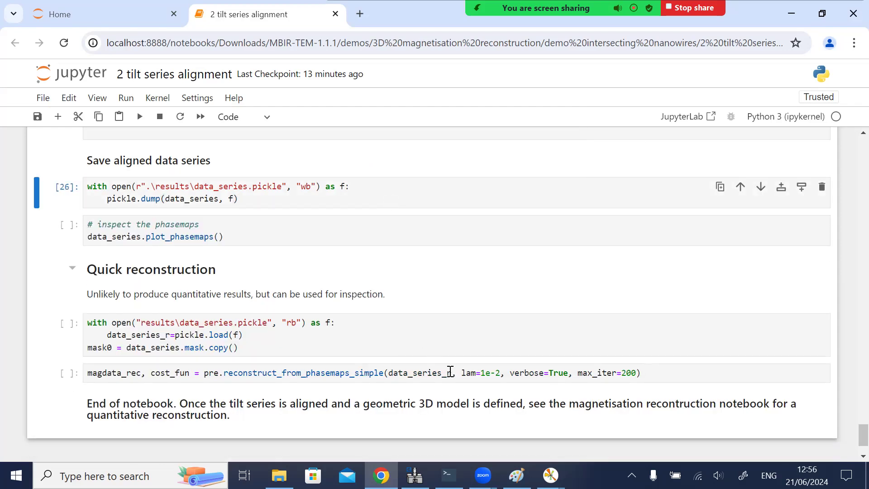
Step: Close the open mask figures and run the data_series.plot_phasemaps() cell to plot the phase maps
mouse_move(551, 475)
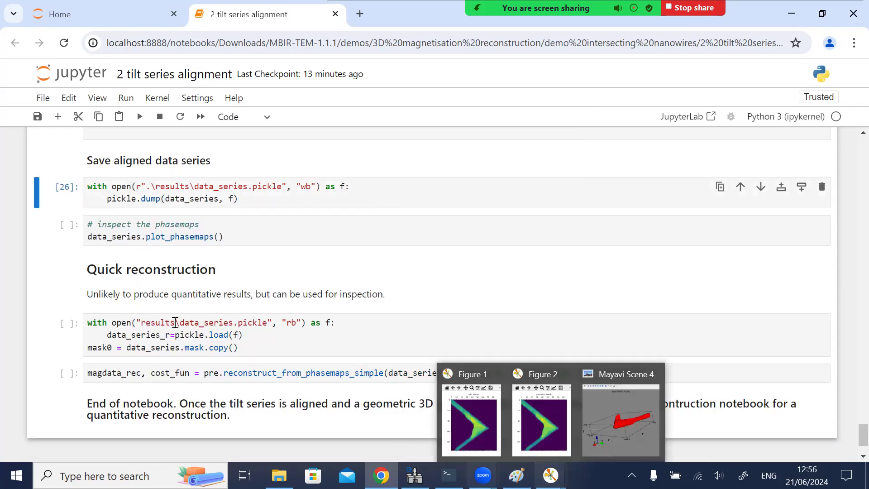
left_click(266, 229)
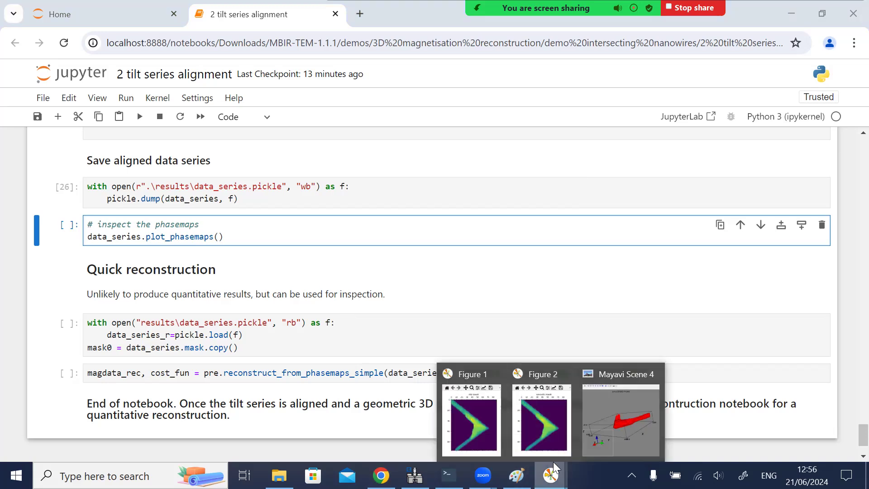
left_click(376, 231)
key("ctrl+Return")
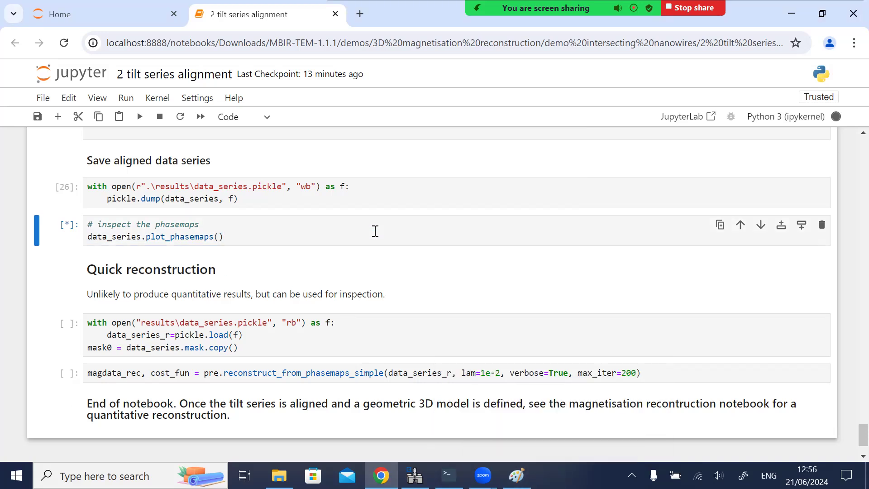
Step: Inspect the first and last phase maps, Figure 1 and Figure 9, against their mask outlines
mouse_move(550, 471)
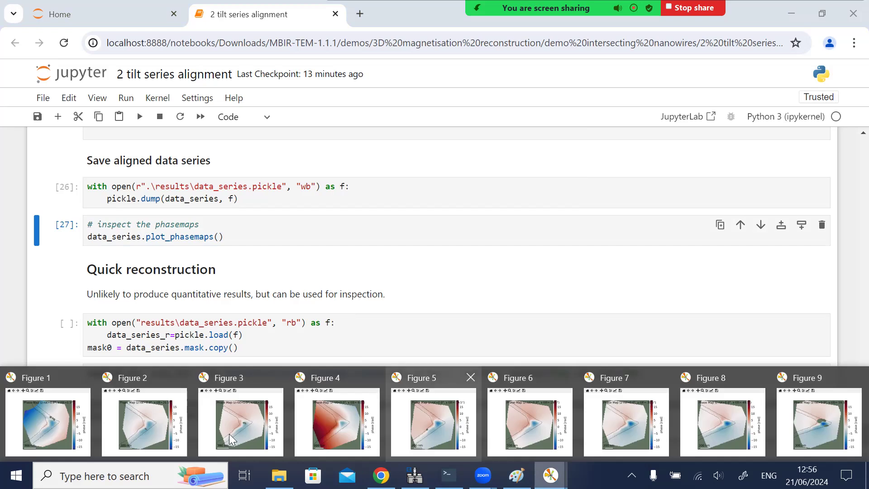
left_click(47, 421)
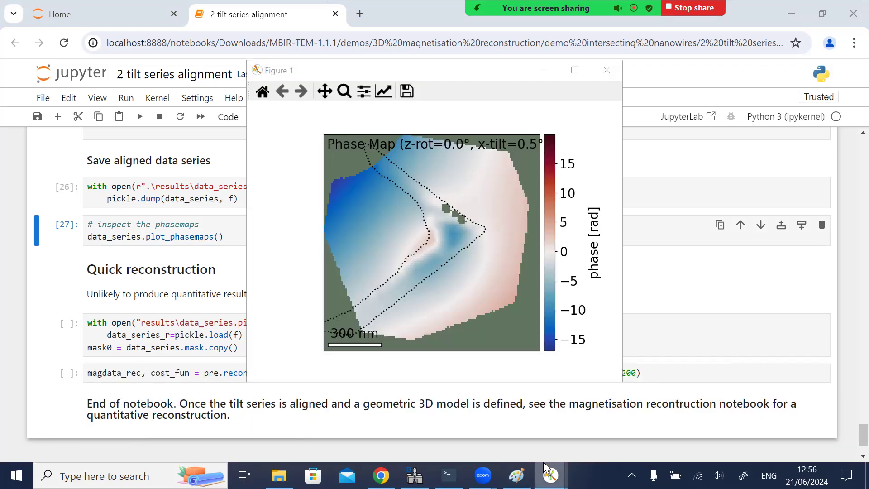
left_click(548, 421)
left_click(795, 417)
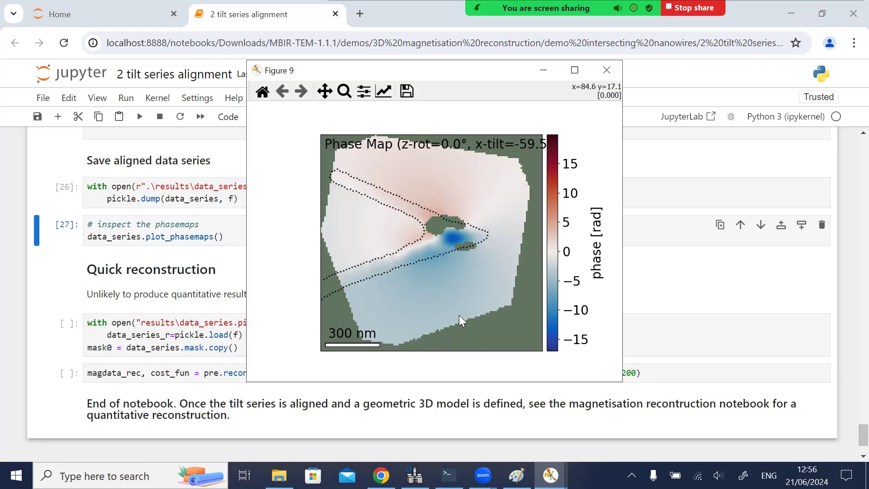
left_click(32, 353)
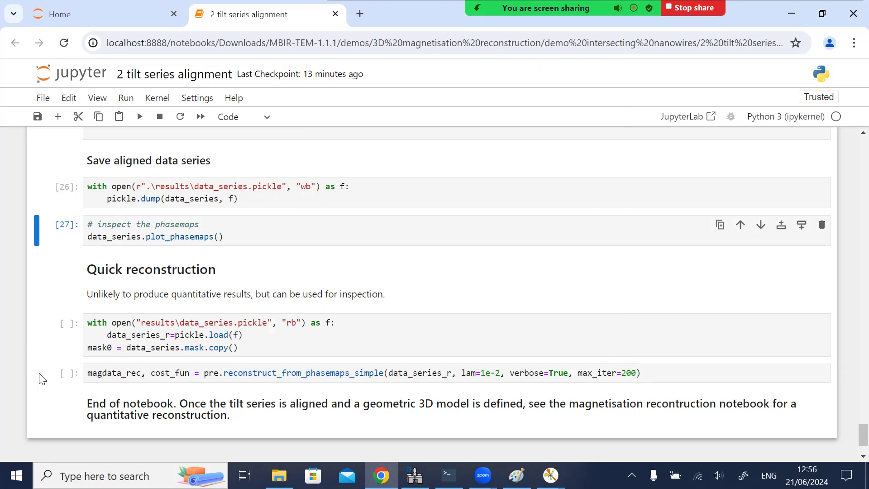
Step: Try to run the reconstruct_from_phasemaps_simple cell directly
left_click(695, 378)
key("ctrl+Return")
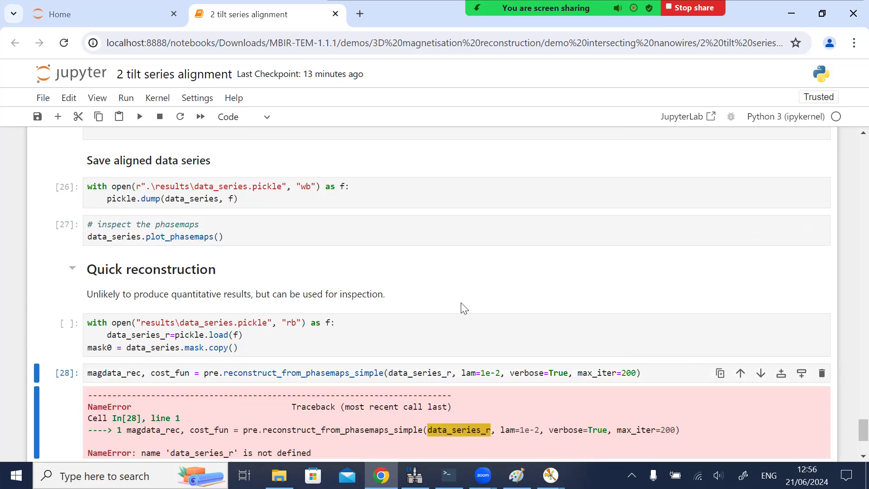
scroll(426, 330, "down", 1)
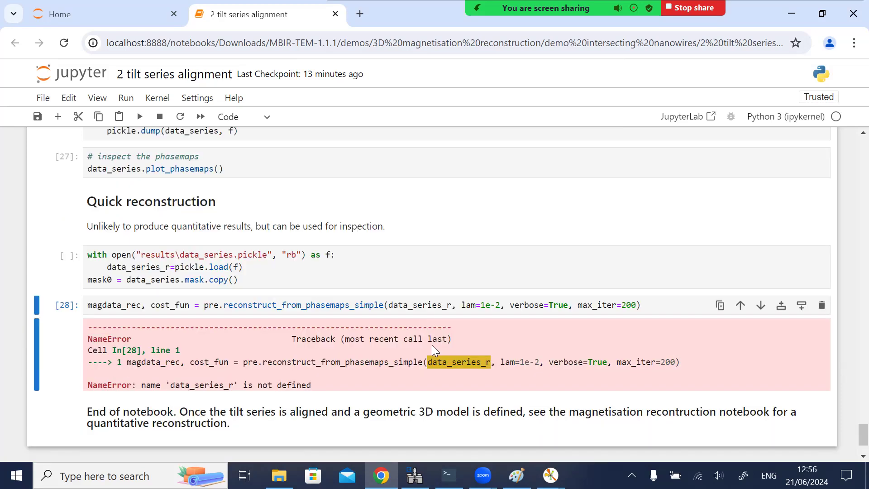
Step: Load the pickled data as data_series_r, and run the quick reconstruction with lam=1e-2 and max_iter=200
left_click(300, 268)
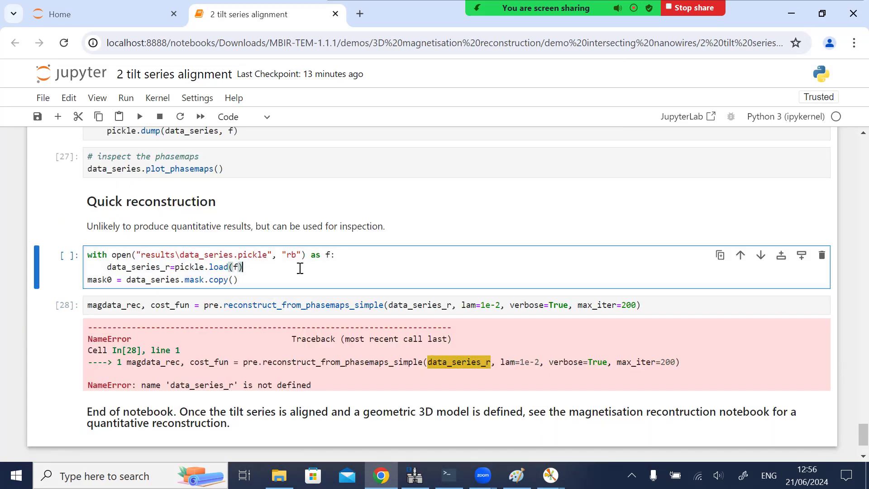
key("shift+Return")
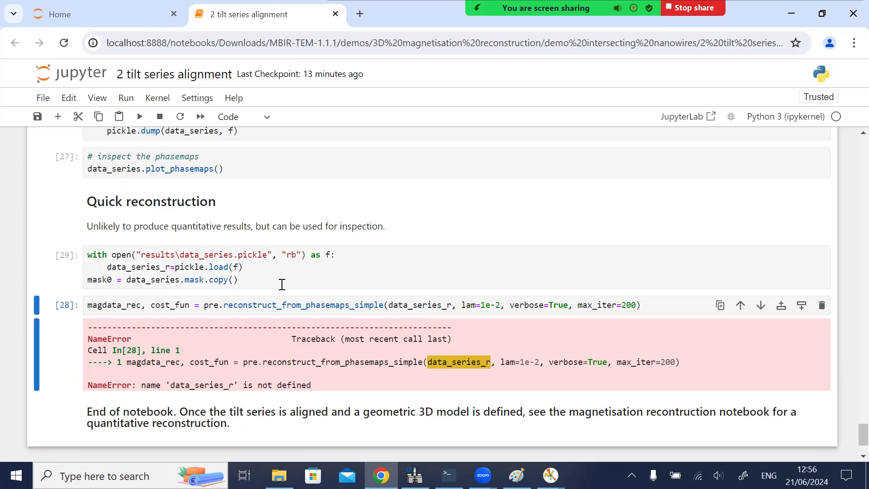
left_click(708, 305)
key("ctrl+Return")
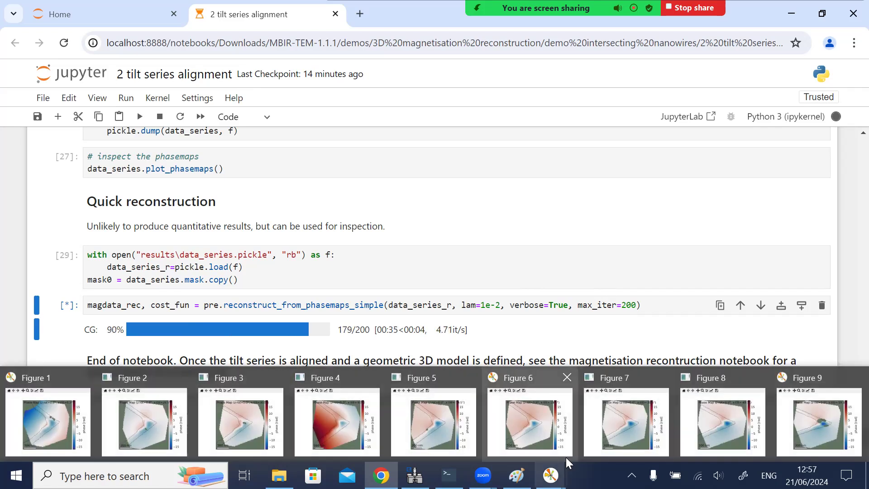
Step: Close all phase map figures, letting Python finish responding, and keep only the reconstruction result windows open
right_click(551, 476)
left_click(536, 445)
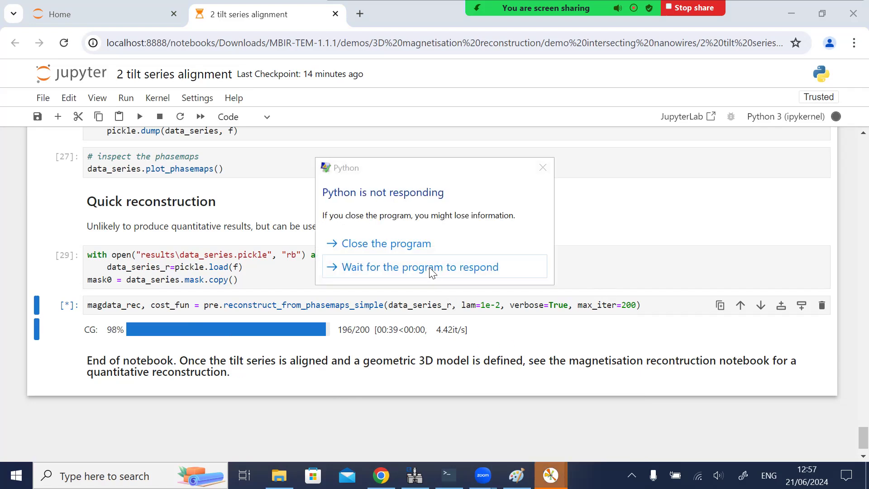
left_click(432, 268)
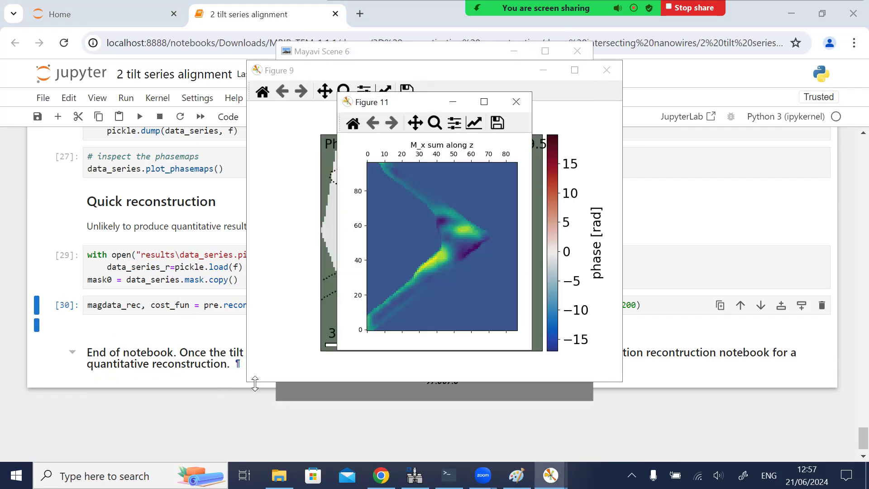
left_click(551, 475)
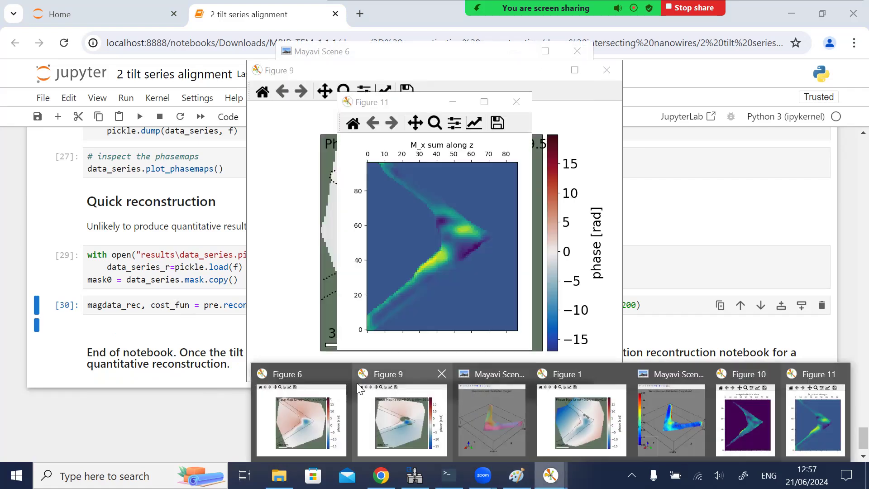
left_click(340, 374)
left_click(389, 375)
left_click(512, 374)
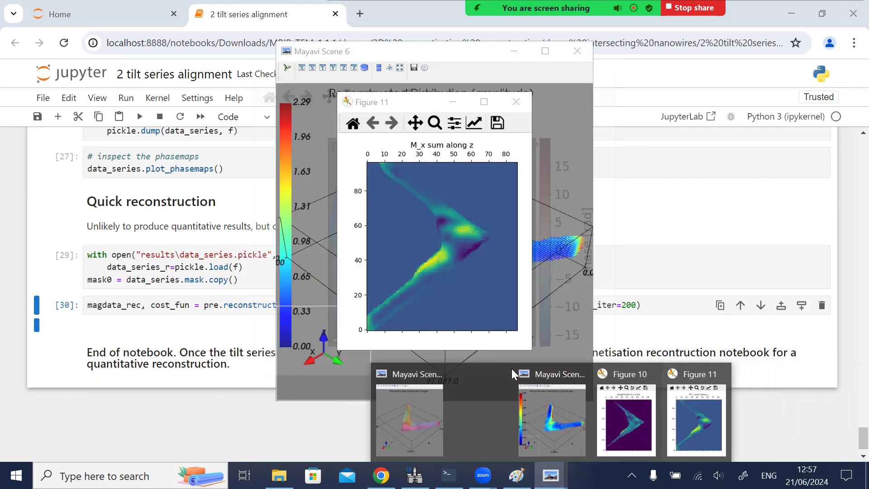
Step: Examine the Reconstructed Distribution (angle) scene from several directions and close up around the nanowire intersection
left_click(468, 431)
left_click_drag(471, 281, 389, 233)
mouse_move(444, 234)
left_mouse_down()
mouse_move(398, 326)
mouse_move(455, 245)
left_mouse_up()
scroll(455, 246, "up", 5)
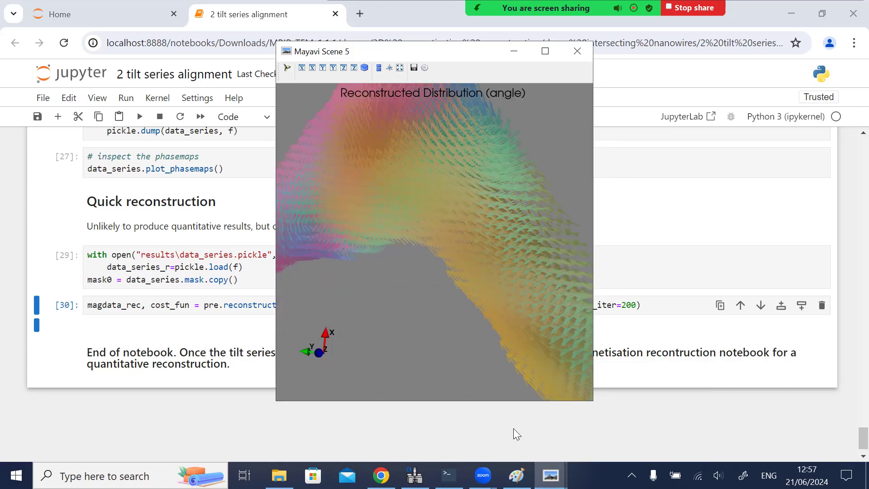
scroll(481, 328, "down", 6)
left_click_drag(407, 277, 435, 239)
scroll(483, 295, "up", 4)
left_click_drag(483, 295, 446, 197)
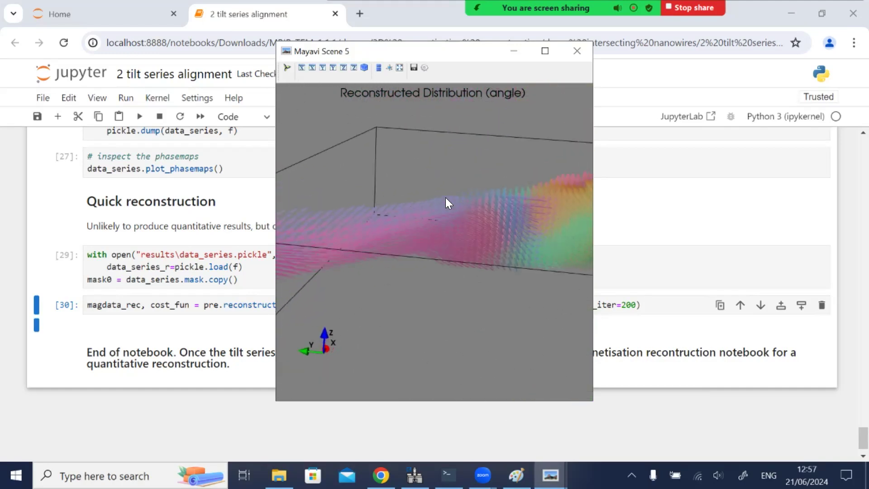
left_click_drag(510, 218, 423, 282)
scroll(423, 281, "up", 6)
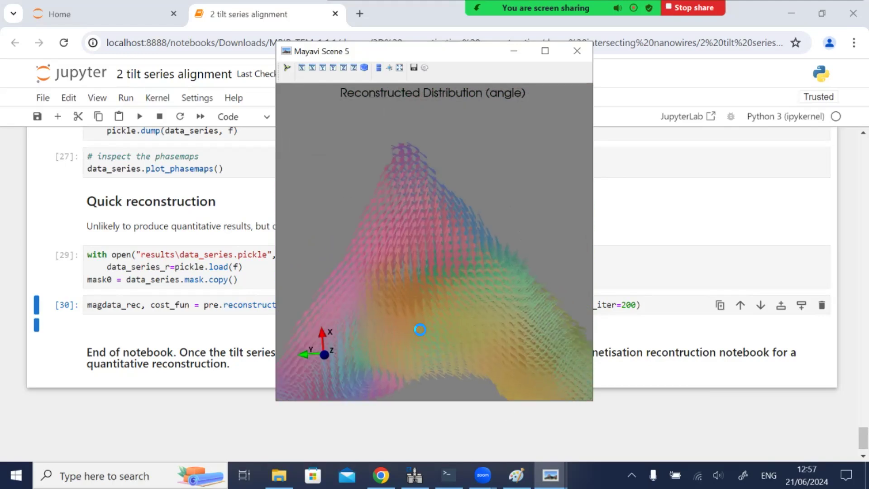
left_click_drag(504, 237, 457, 281)
Step: Examine the Reconstructed Distribution (amplitude) scene from several angles, looking closely at the nanowire junction and arms
left_click(550, 473)
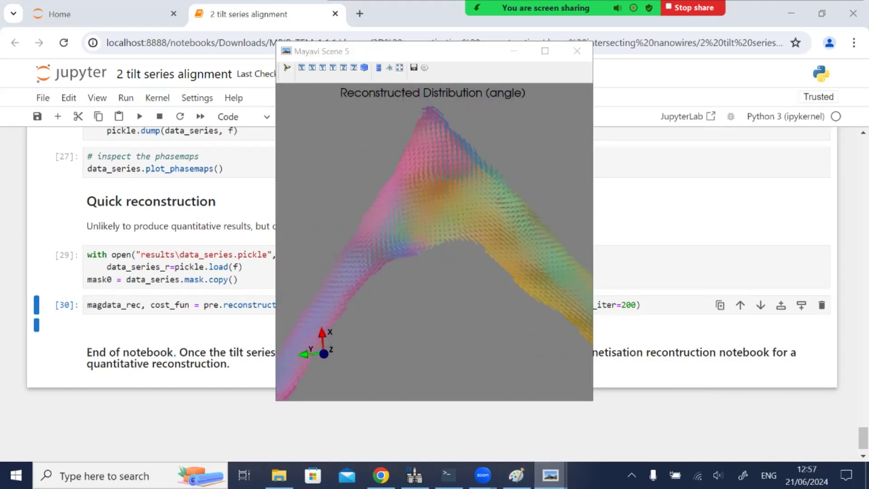
left_click(539, 405)
left_click_drag(496, 297, 427, 261)
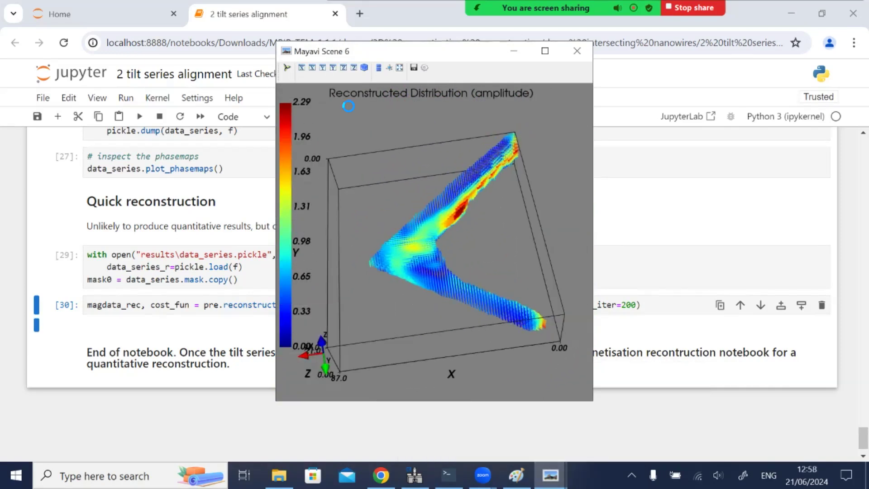
left_click_drag(488, 315, 511, 294)
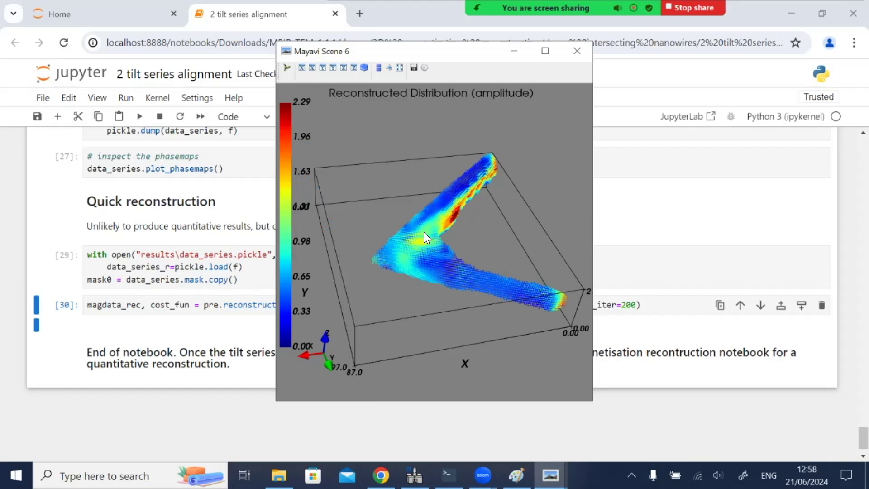
scroll(434, 242, "up", 3)
mouse_move(446, 252)
left_mouse_down()
mouse_move(481, 286)
mouse_move(439, 261)
left_mouse_up()
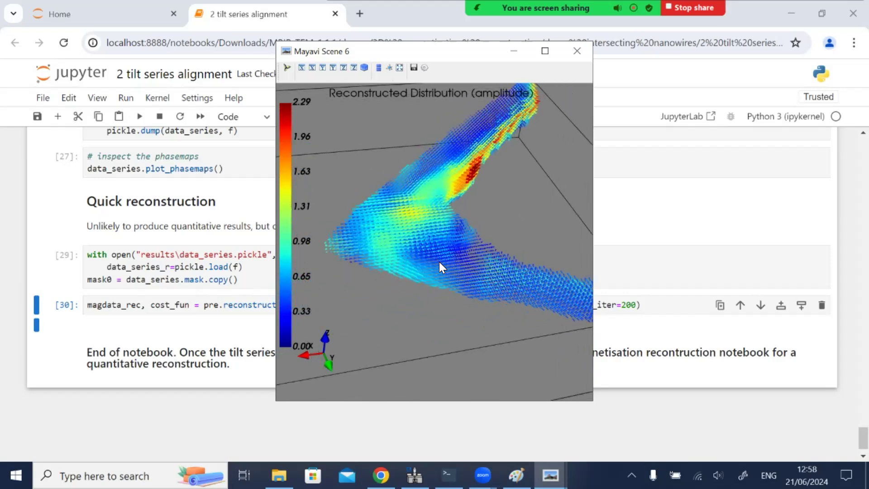
scroll(439, 262, "down", 2)
left_click(550, 475)
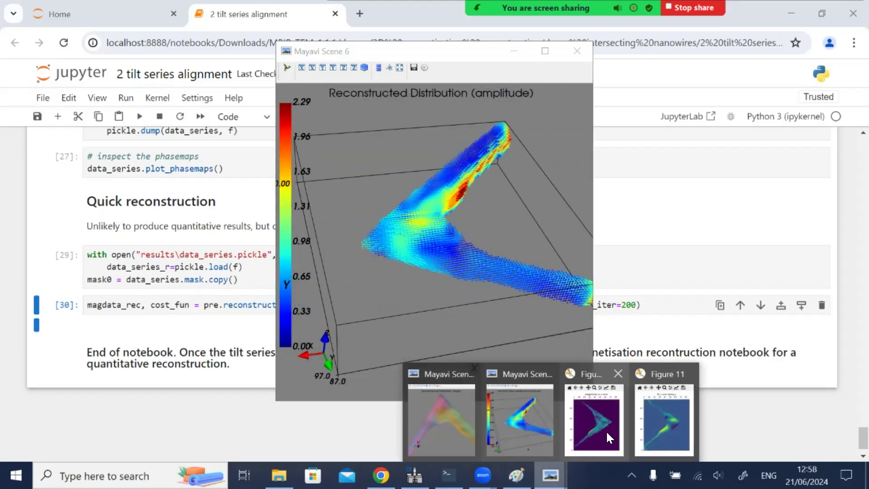
left_click(546, 426)
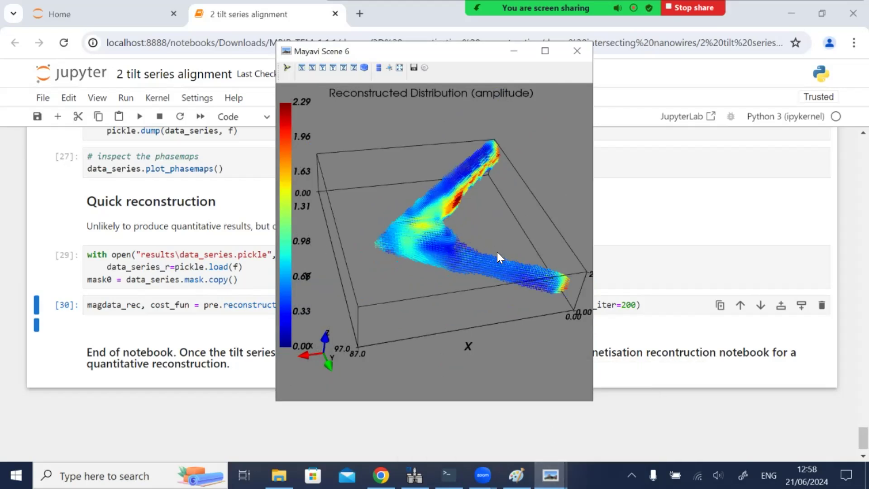